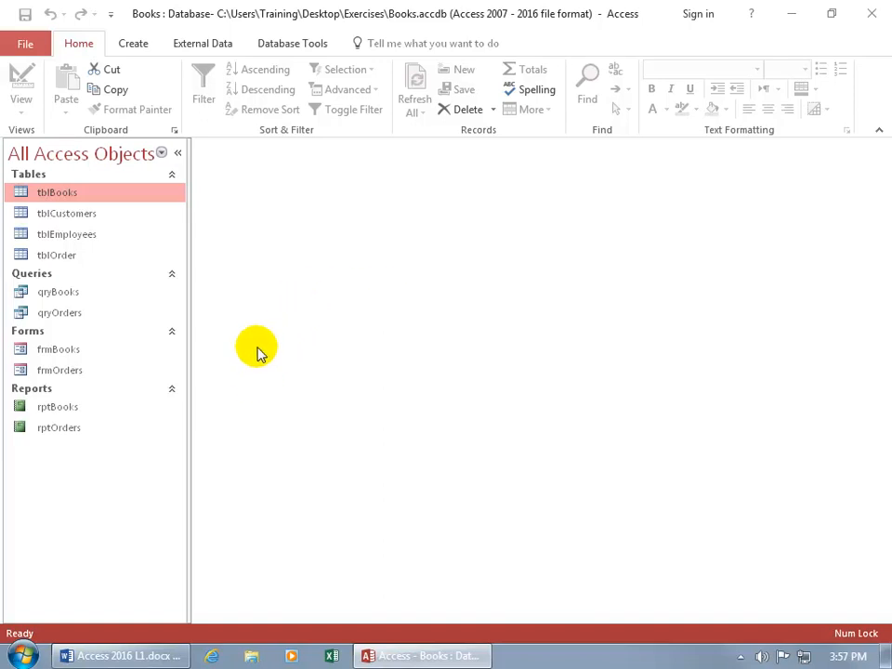
Delete the tblEmployees table from the Navigation Pane and confirm the deletion
right_click(67, 234)
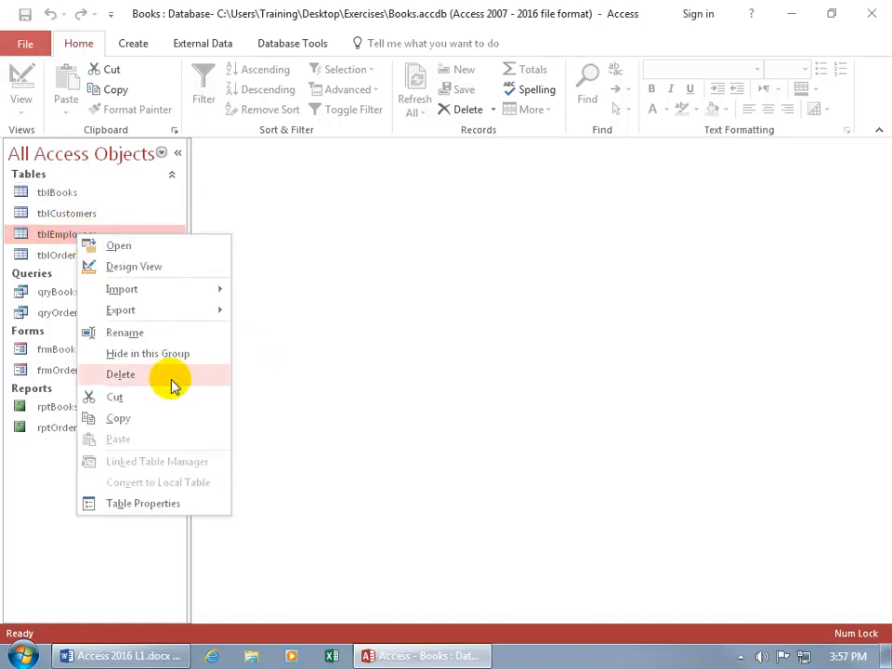
left_click(44, 240)
key("Delete")
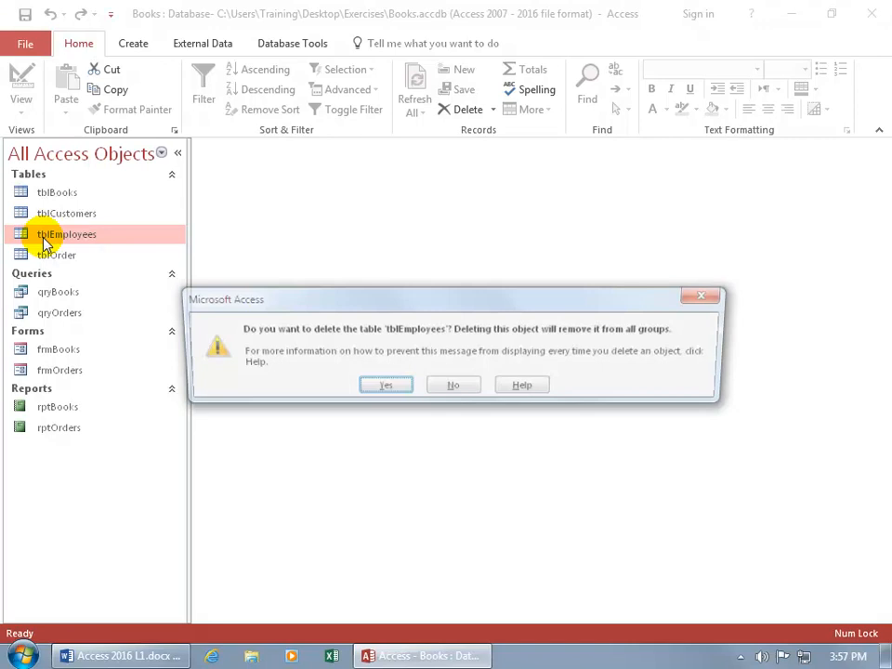
left_click(380, 388)
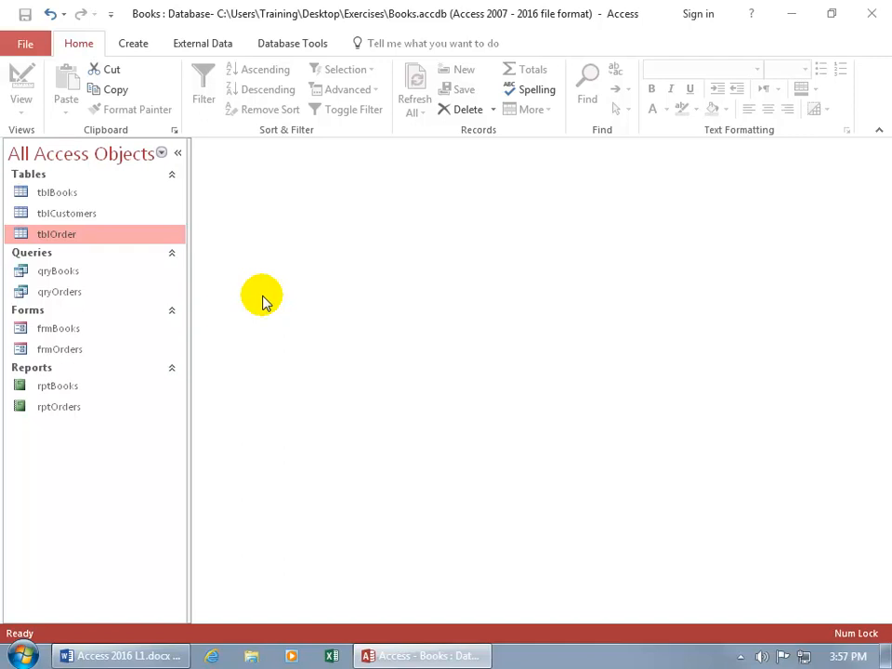
Mark tblOrder as Hidden in its Table Properties so it shows dimmed
right_click(67, 240)
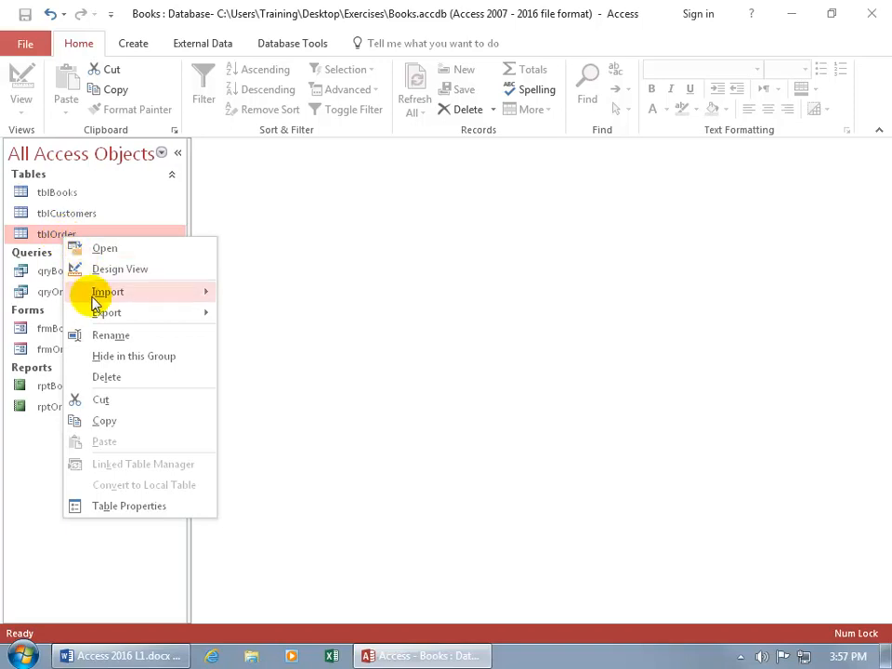
left_click(116, 505)
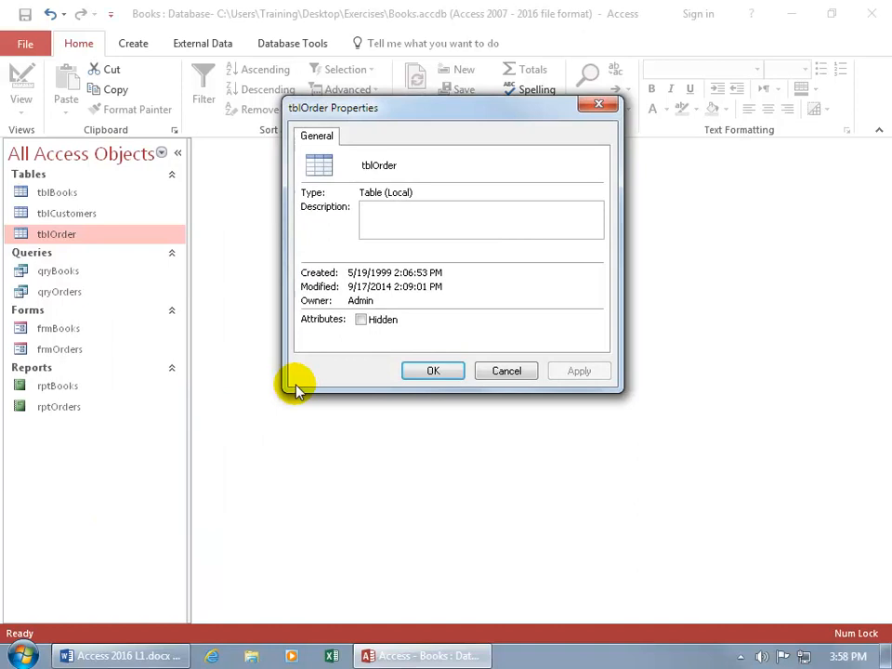
left_click(361, 319)
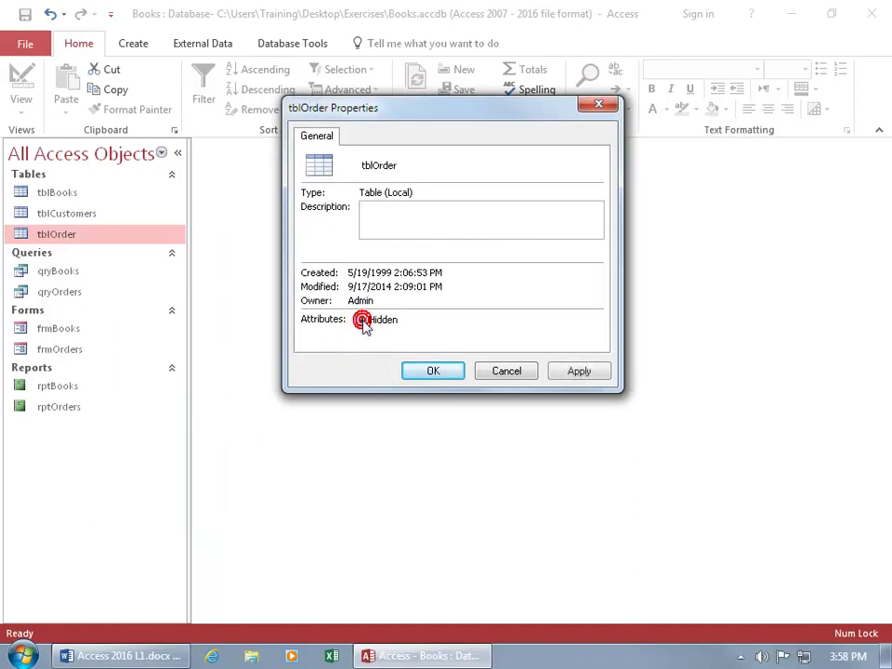
left_click(433, 371)
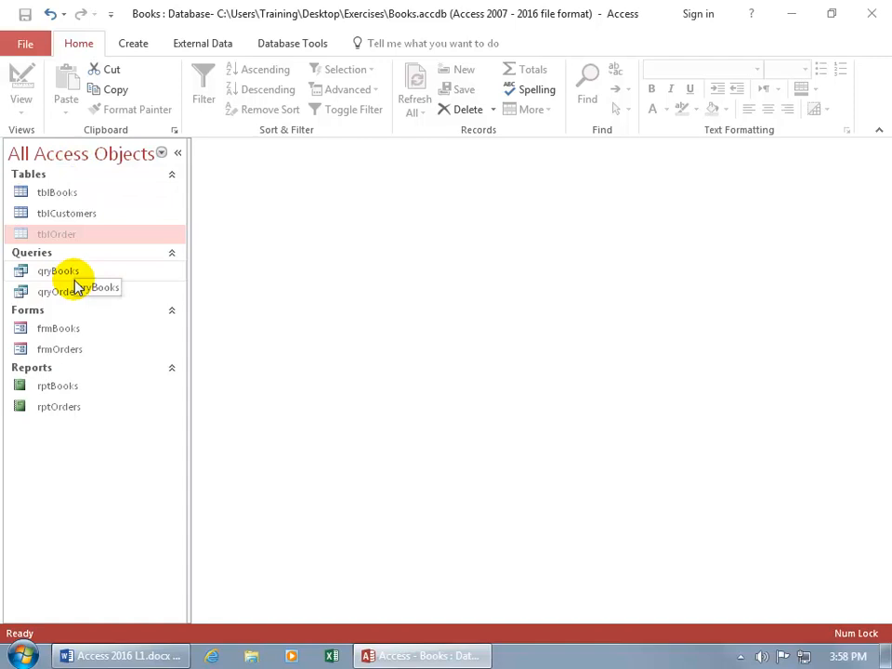
Turn off Show Hidden Objects in Navigation Options so tblOrder disappears from the list
right_click(73, 444)
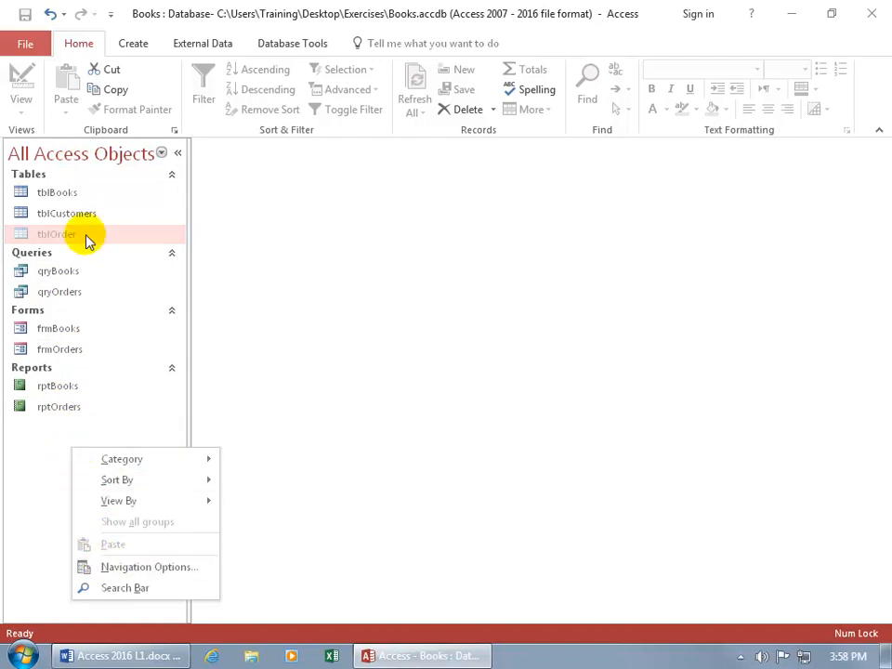
right_click(79, 156)
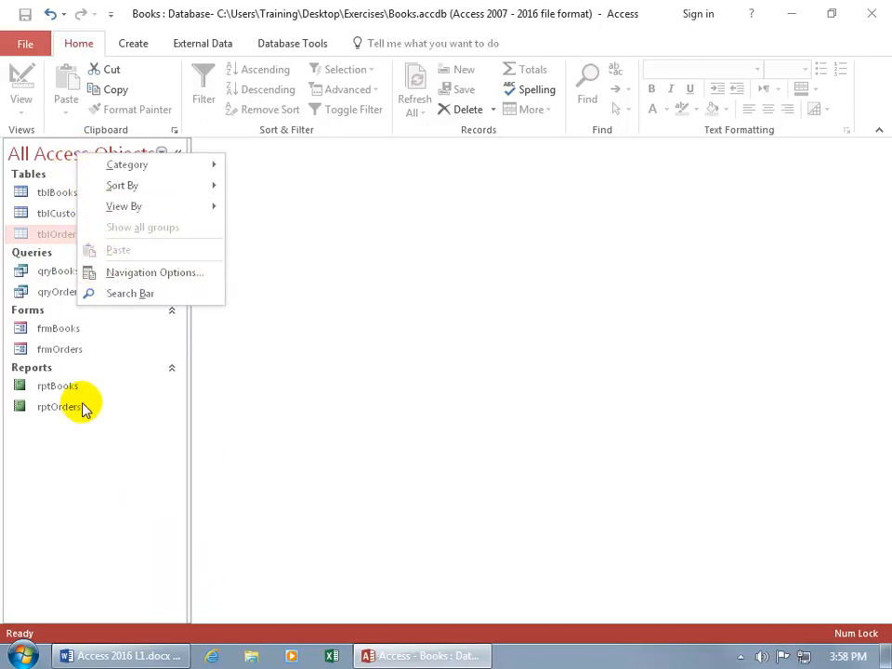
left_click(130, 273)
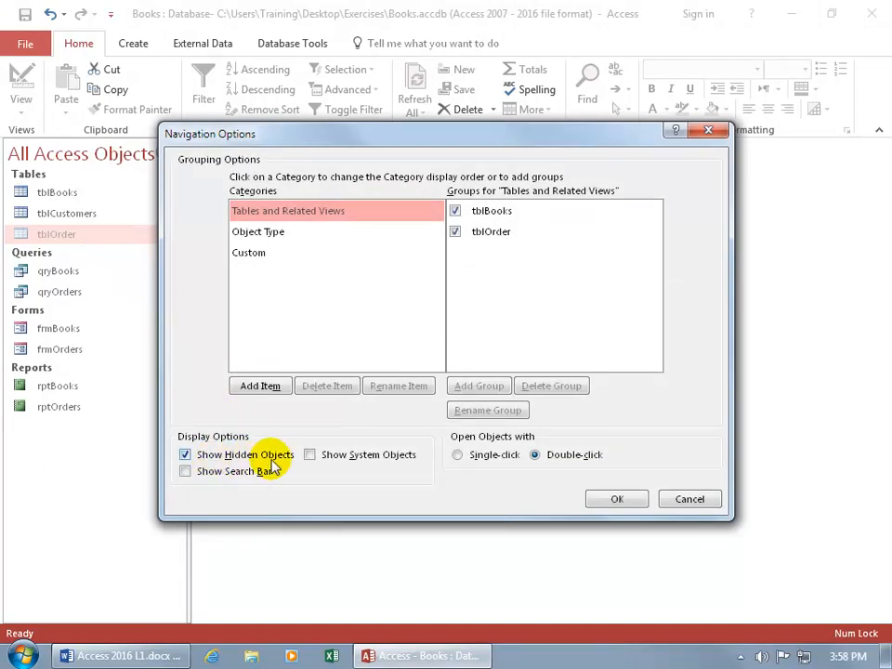
left_click(185, 454)
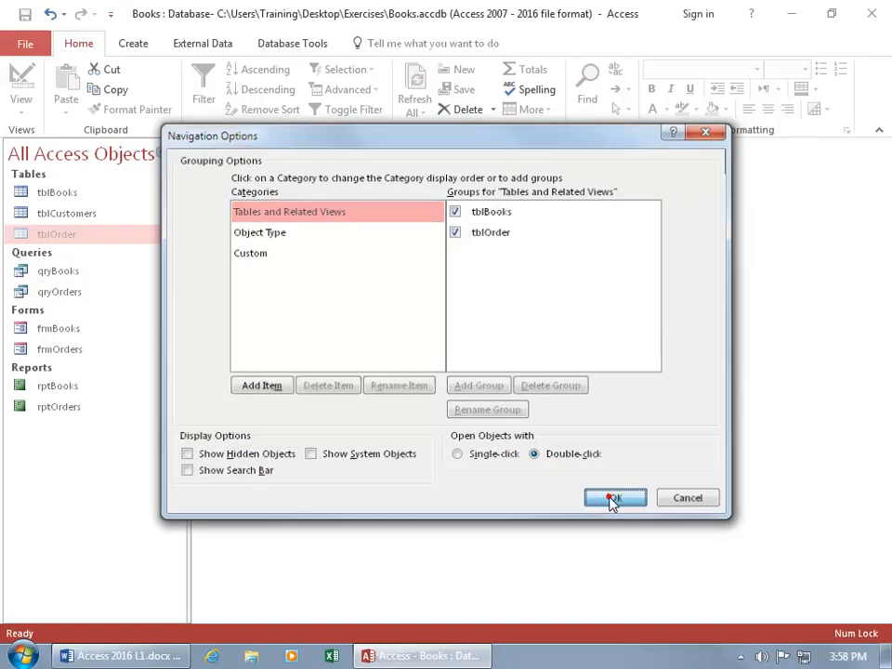
left_click(614, 498)
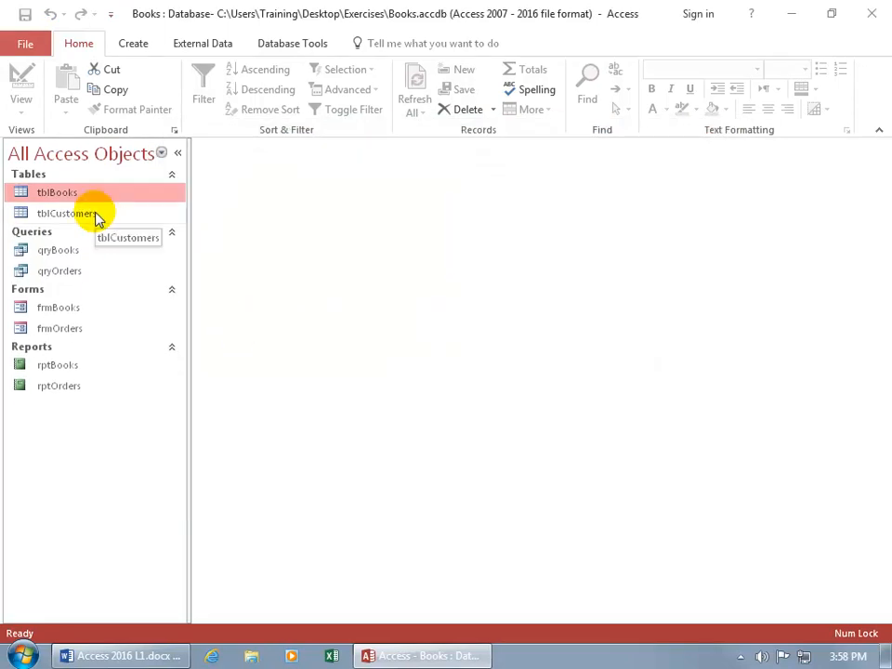
Turn Show Hidden Objects back on in Navigation Options so tblOrder reappears dimmed
right_click(76, 156)
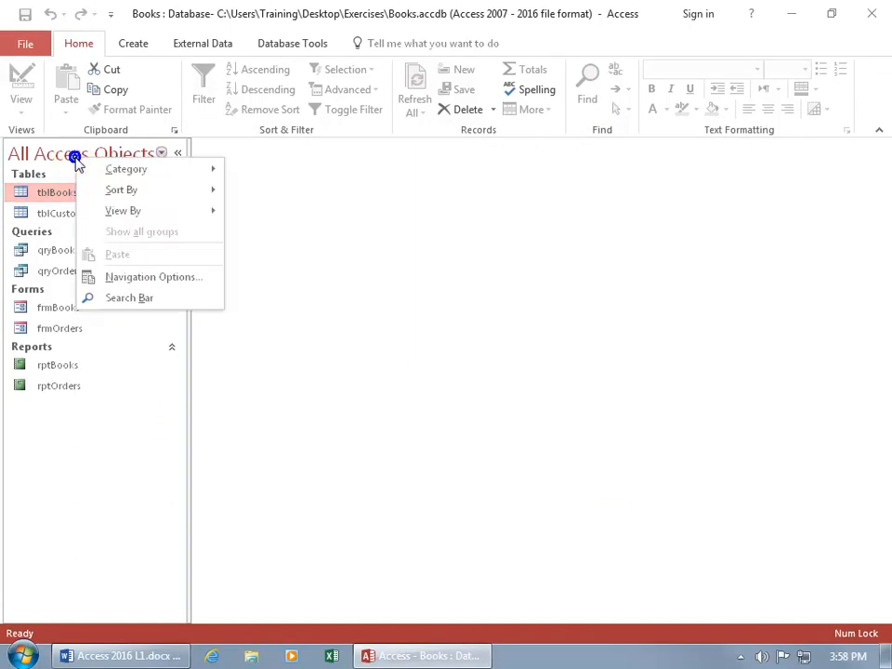
left_click(150, 277)
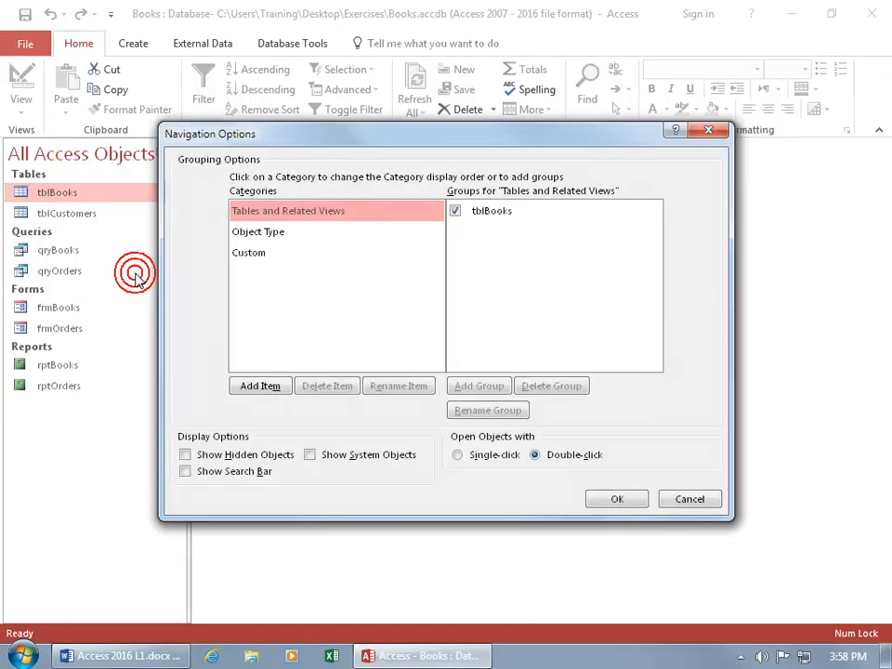
left_click(184, 454)
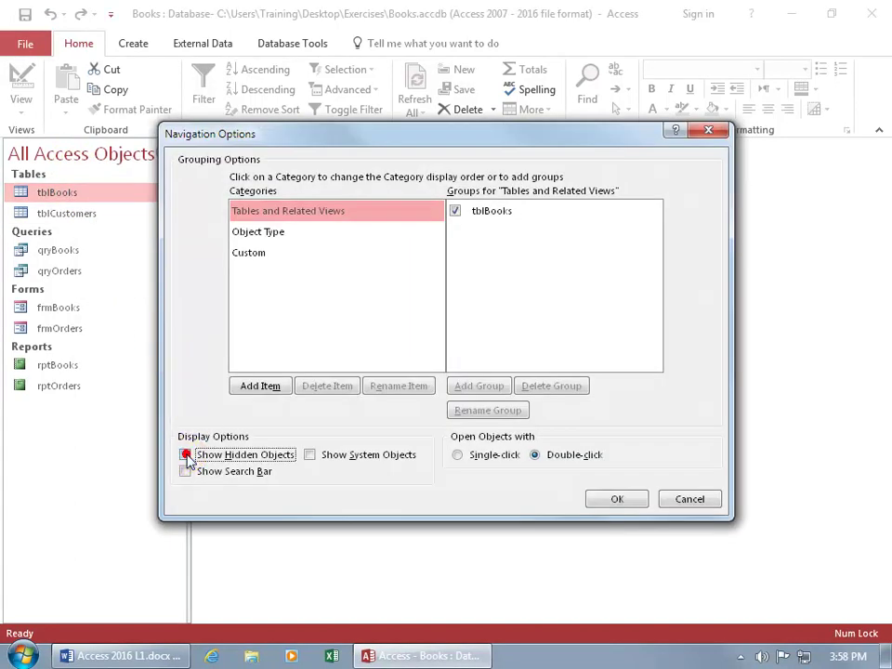
left_click(617, 498)
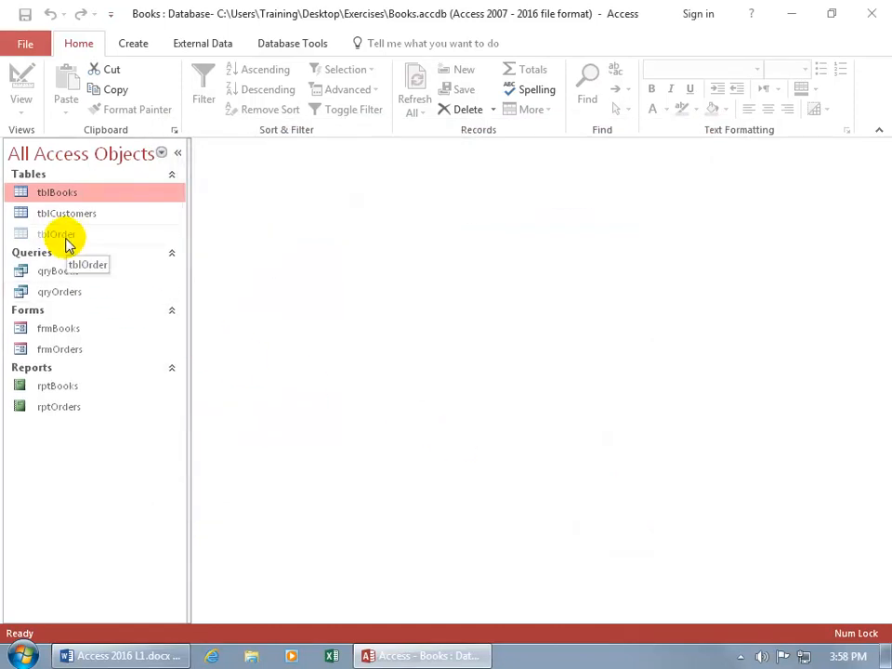
View tblOrder's seven order records, then close the datasheet
double_click(58, 234)
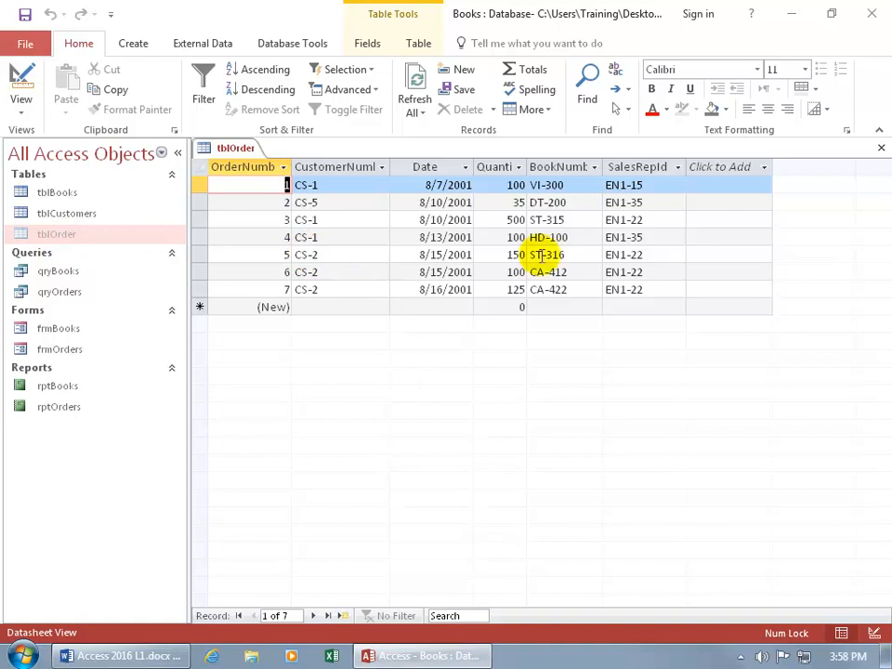
left_click(881, 147)
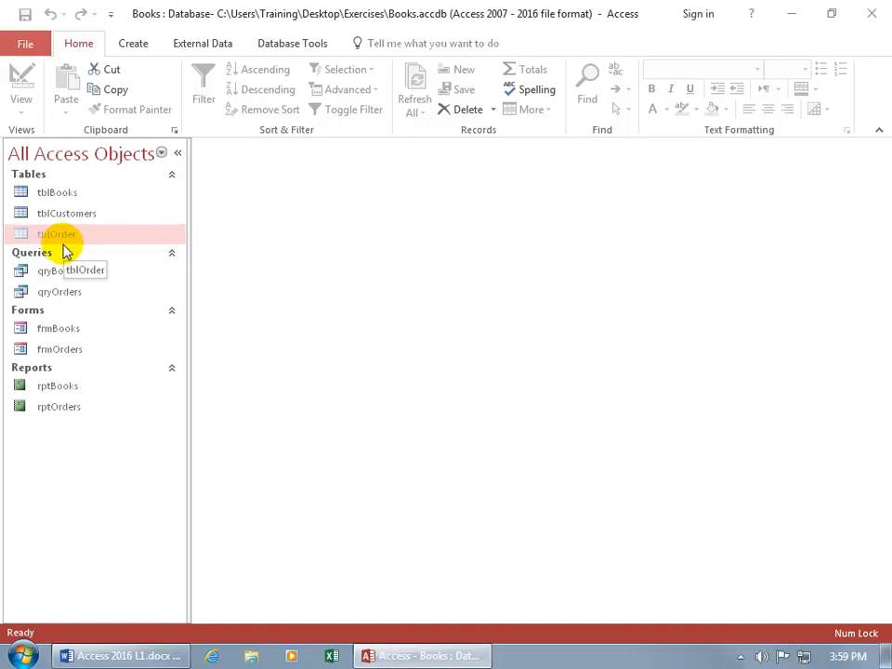
Clear the Hidden attribute in tblOrder's Table Properties so it lists normally
right_click(58, 234)
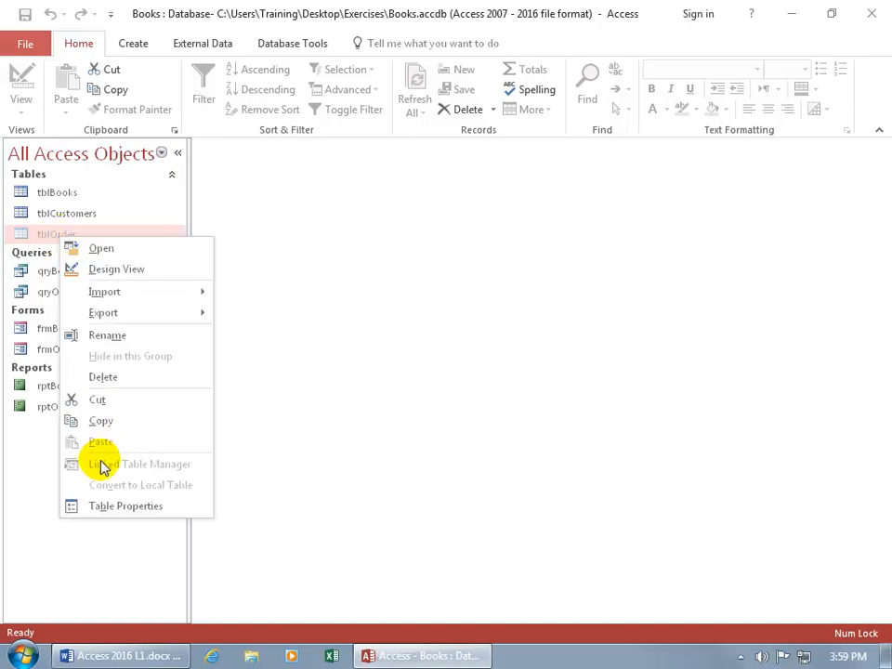
left_click(125, 505)
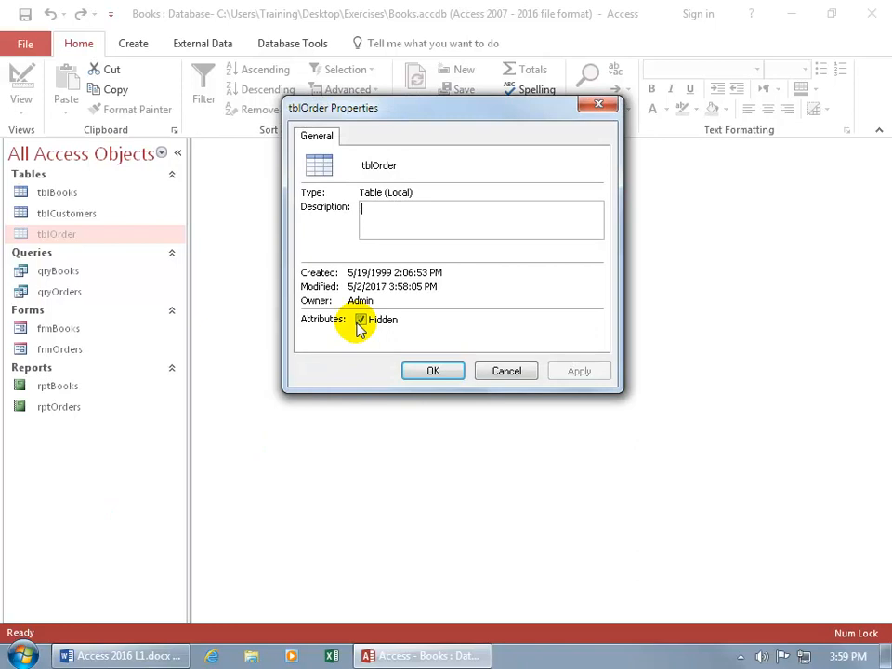
left_click(360, 318)
left_click(433, 371)
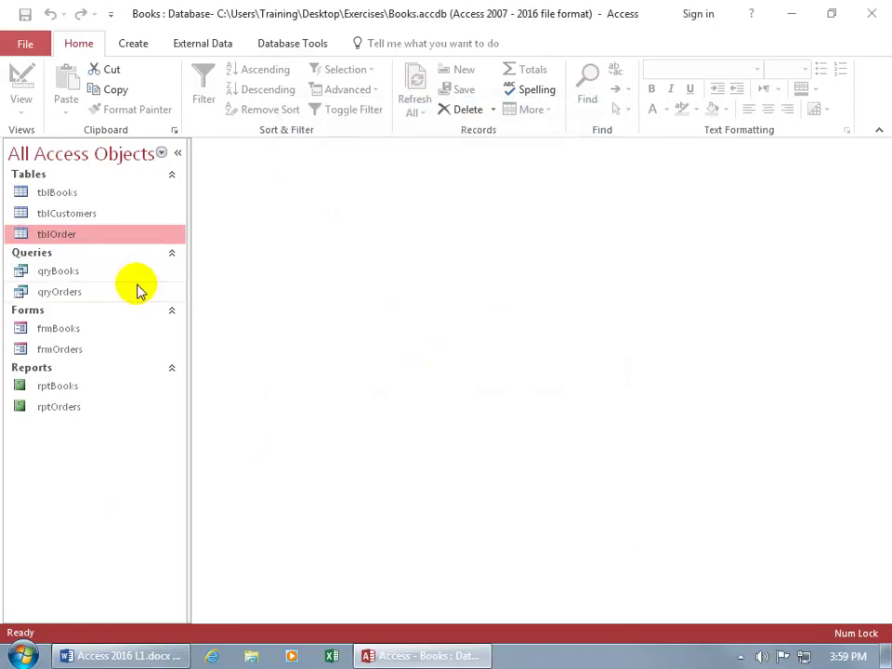
right_click(60, 239)
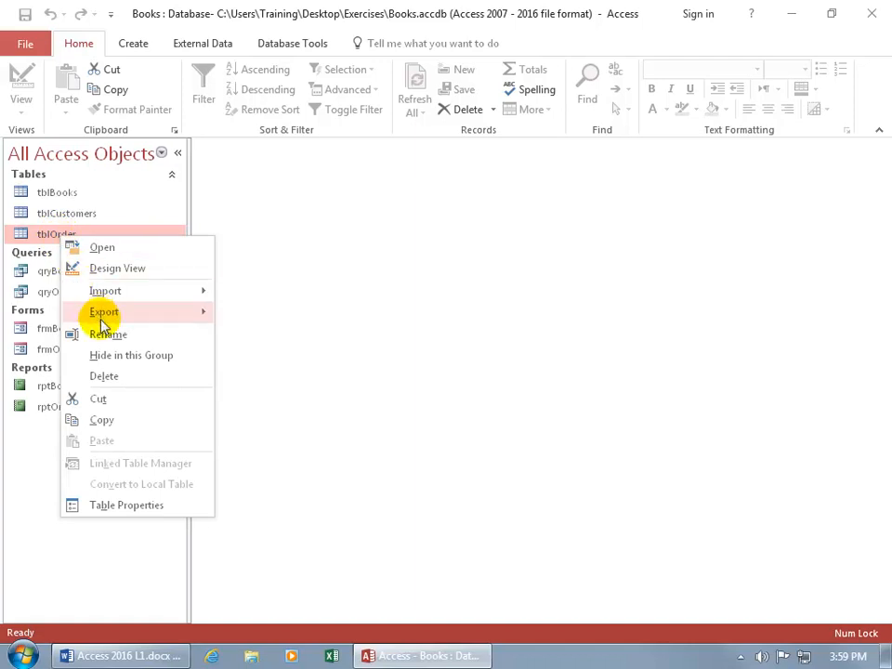
left_click(112, 356)
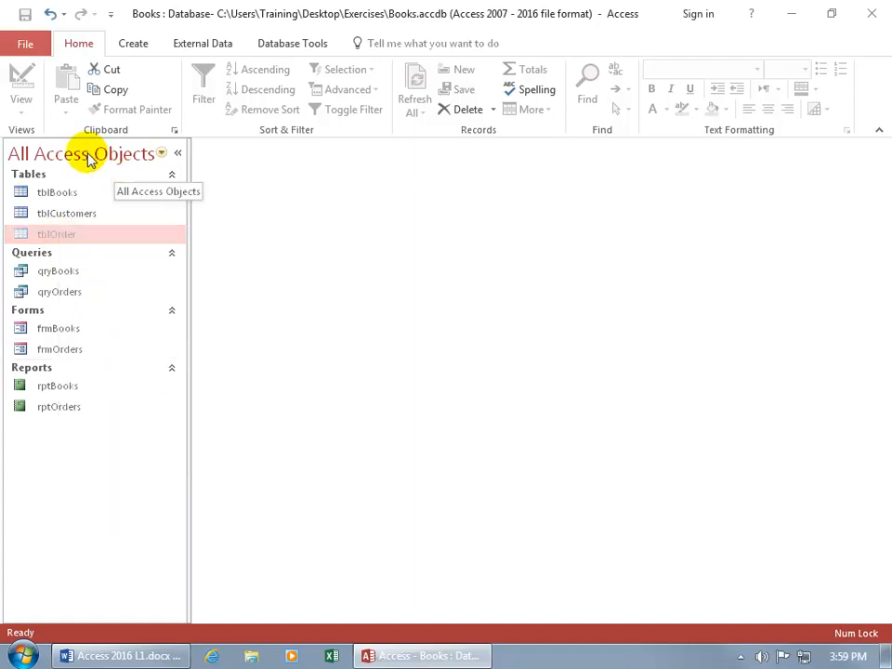
right_click(59, 239)
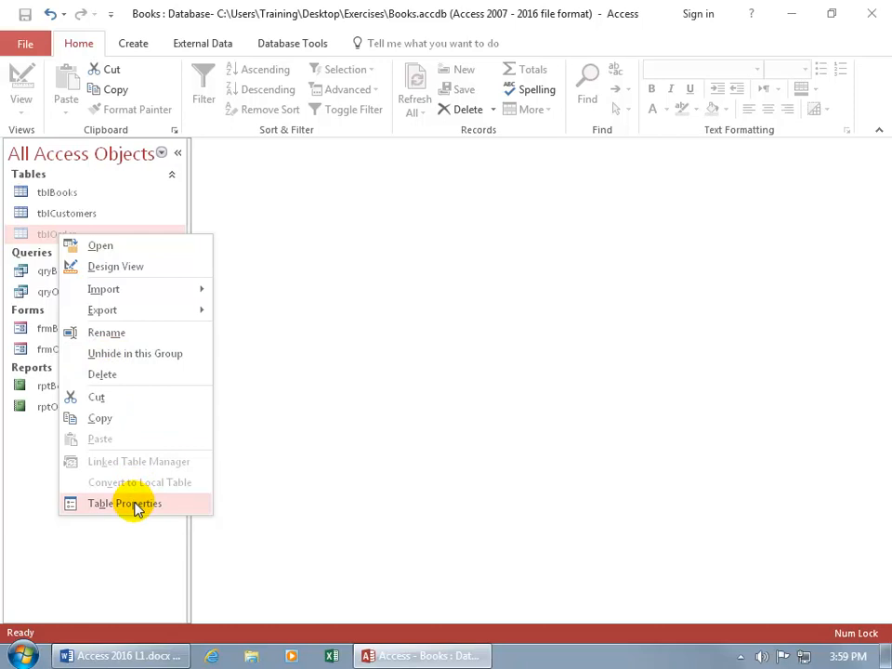
left_click(135, 354)
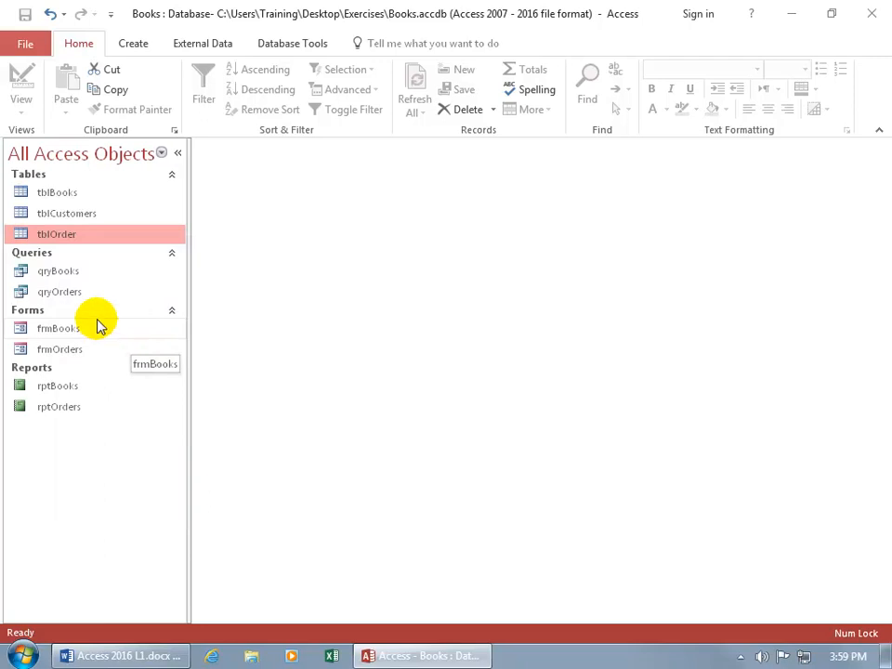
right_click(22, 178)
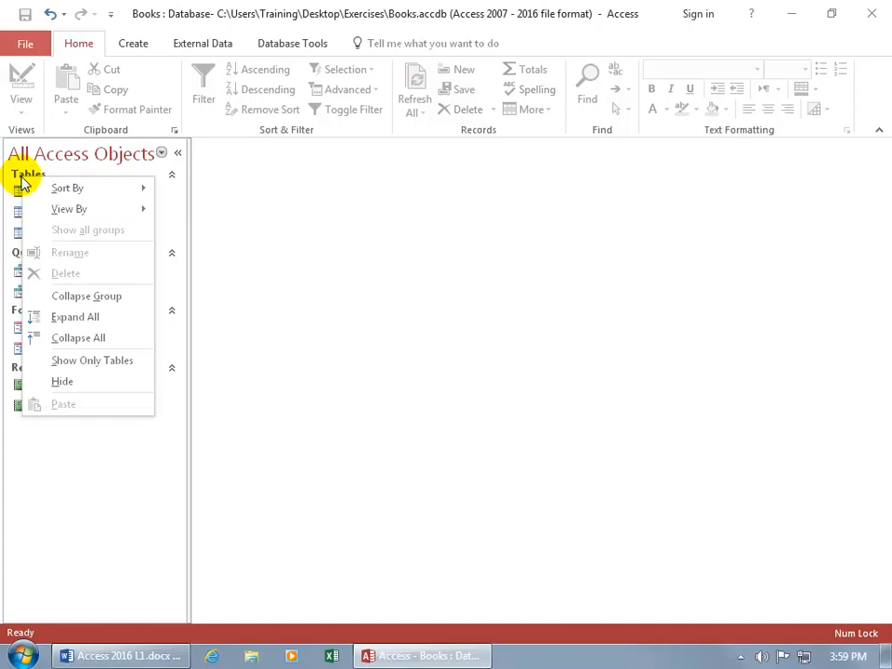
left_click(62, 381)
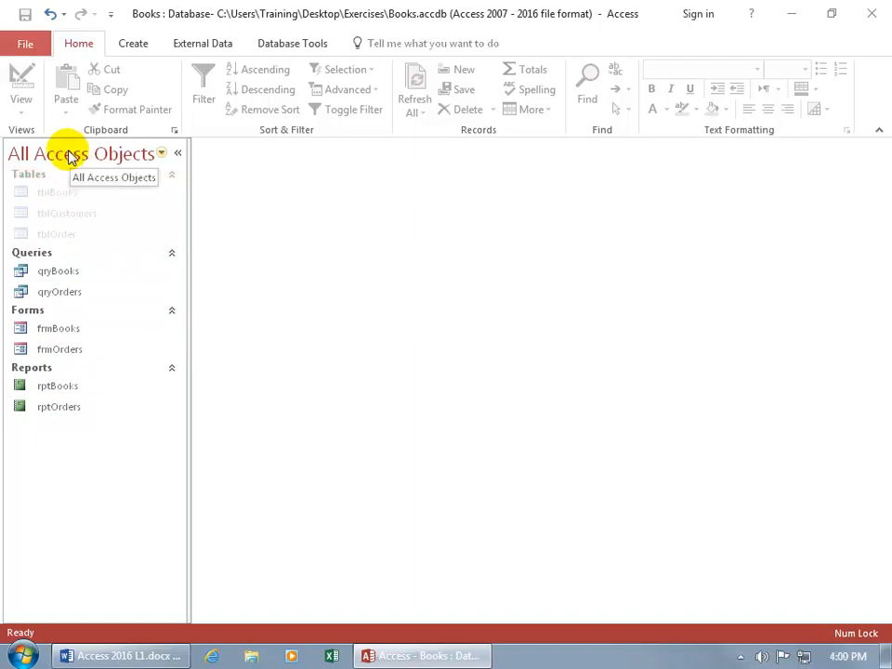
right_click(30, 175)
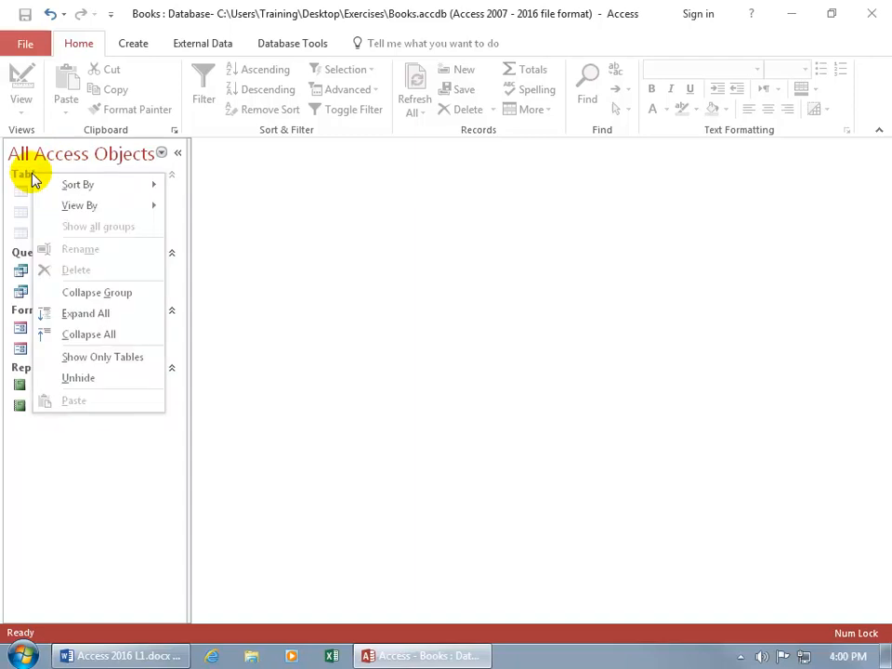
left_click(76, 381)
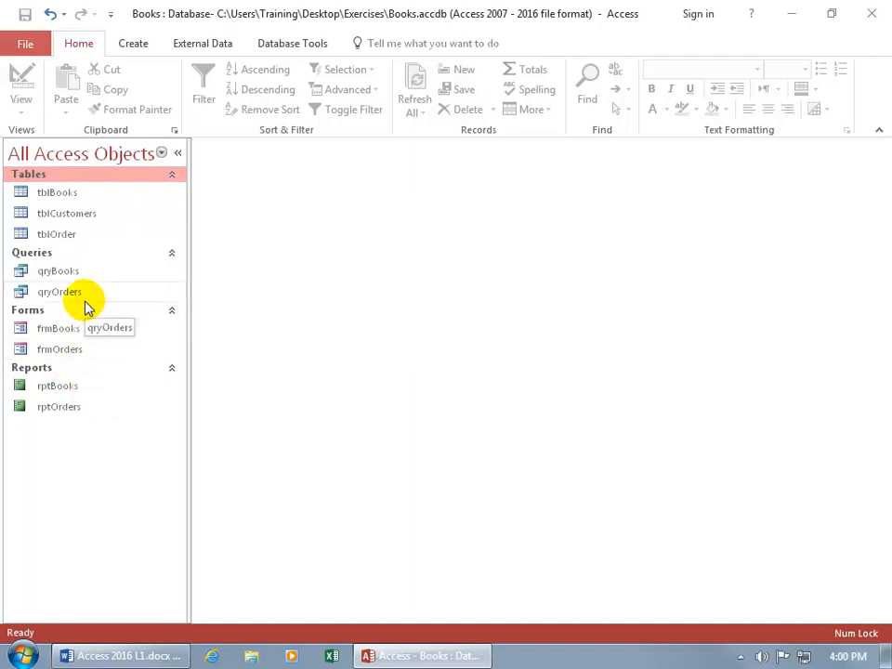
Collapse and re-expand the Tables group, then bring up the Queries group's actions
left_click(172, 175)
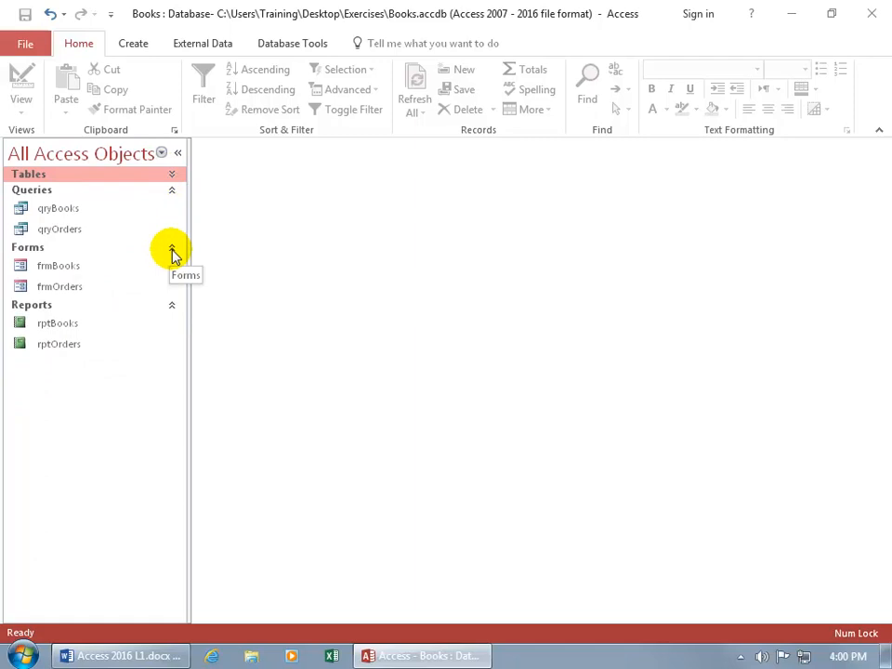
left_click(172, 175)
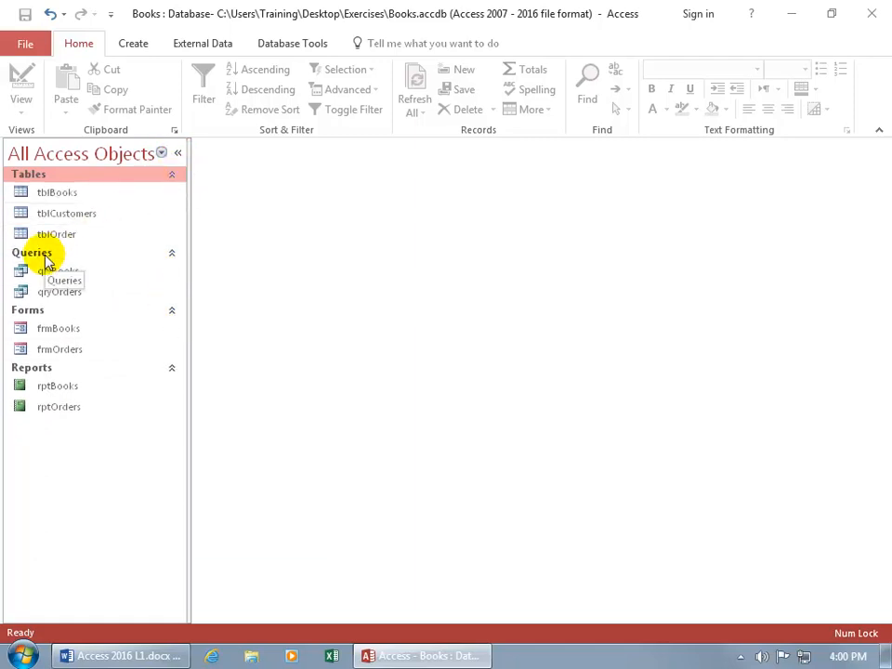
right_click(35, 256)
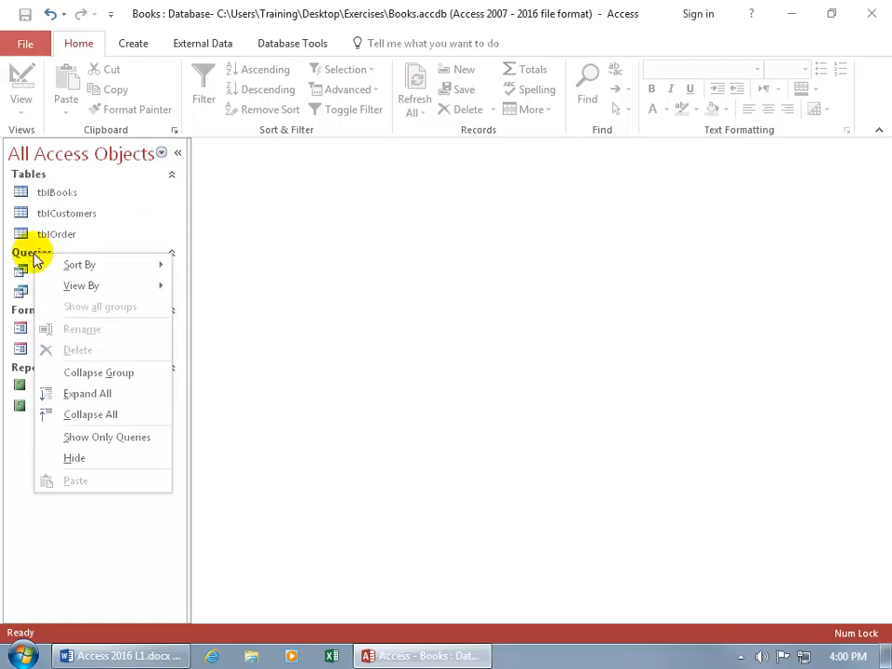
left_click(81, 438)
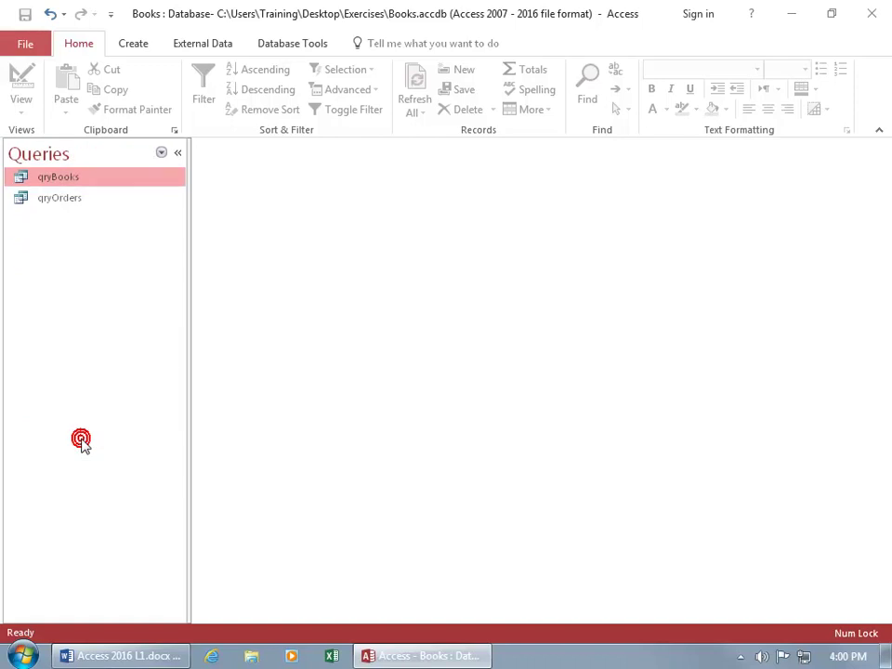
right_click(71, 241)
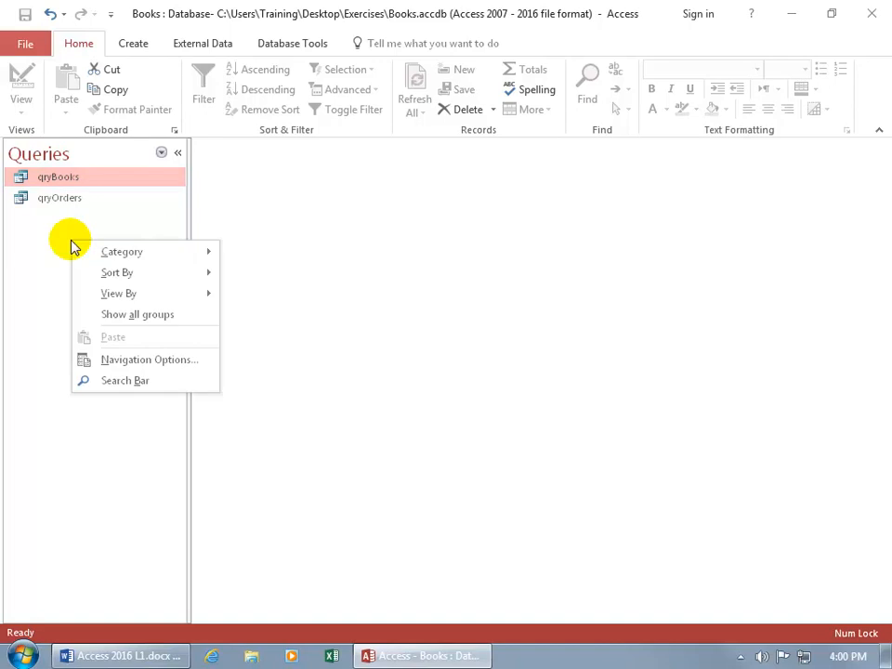
left_click(121, 314)
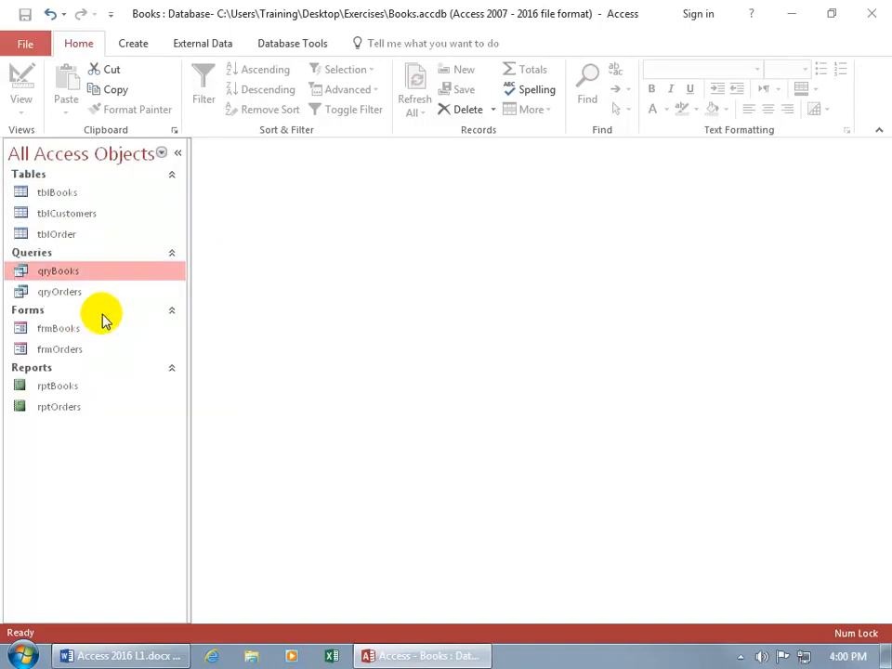
right_click(28, 253)
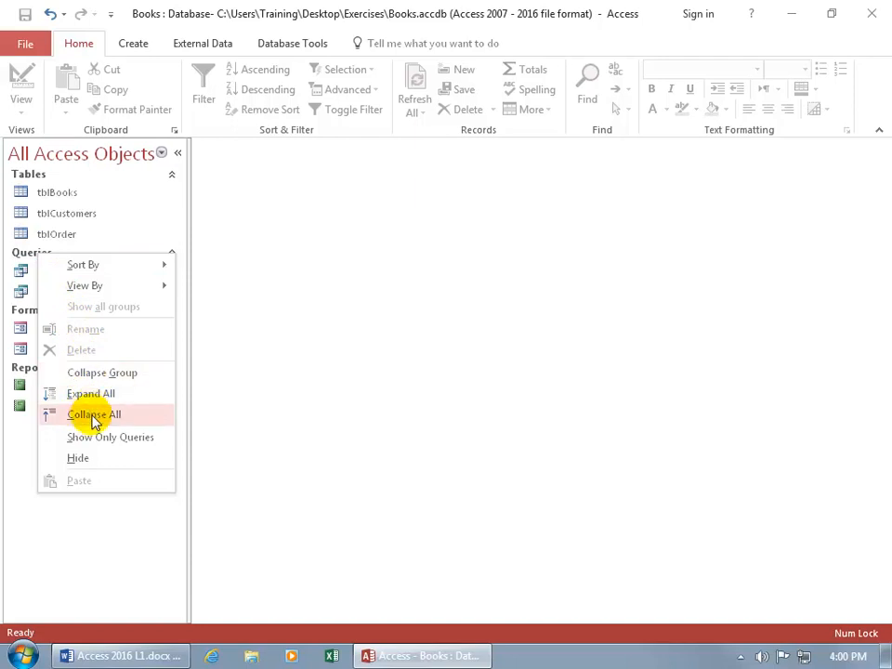
left_click(80, 443)
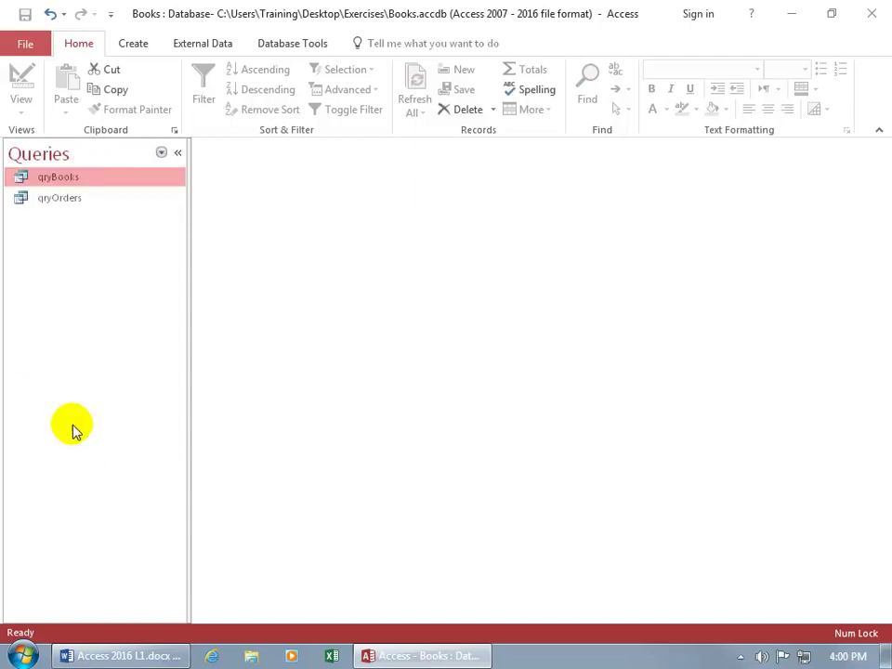
left_click(164, 155)
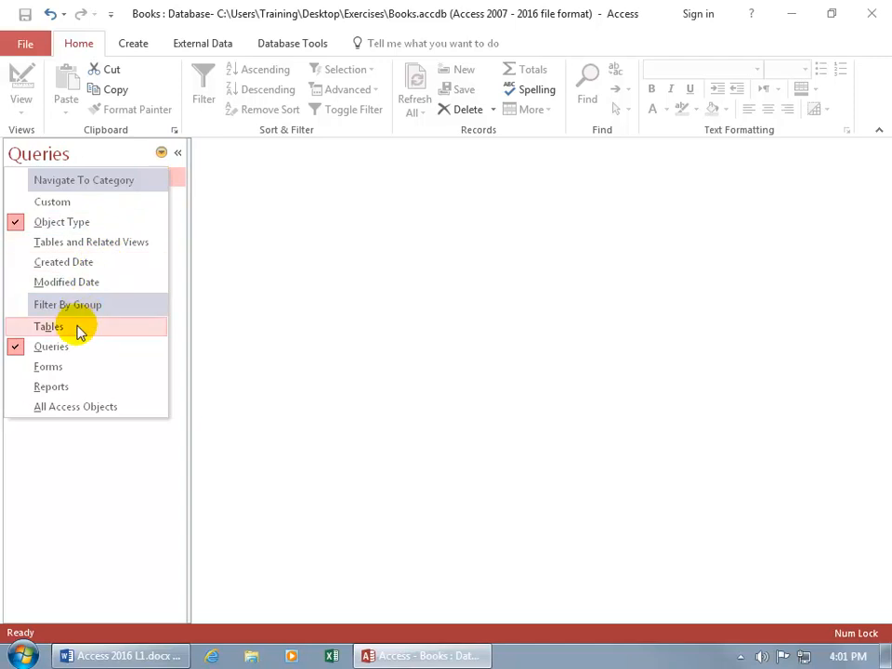
left_click(78, 330)
left_click(164, 155)
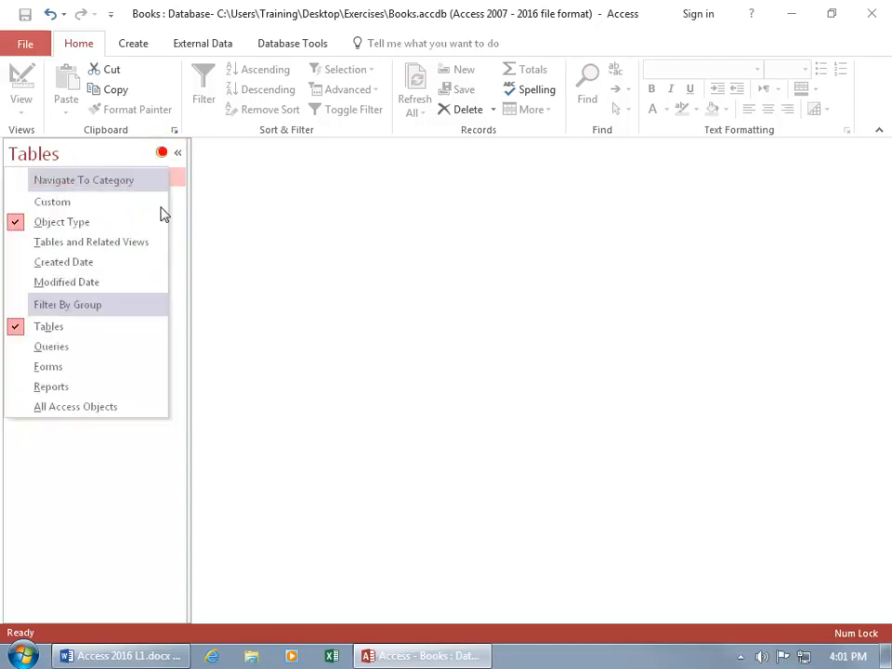
left_click(102, 406)
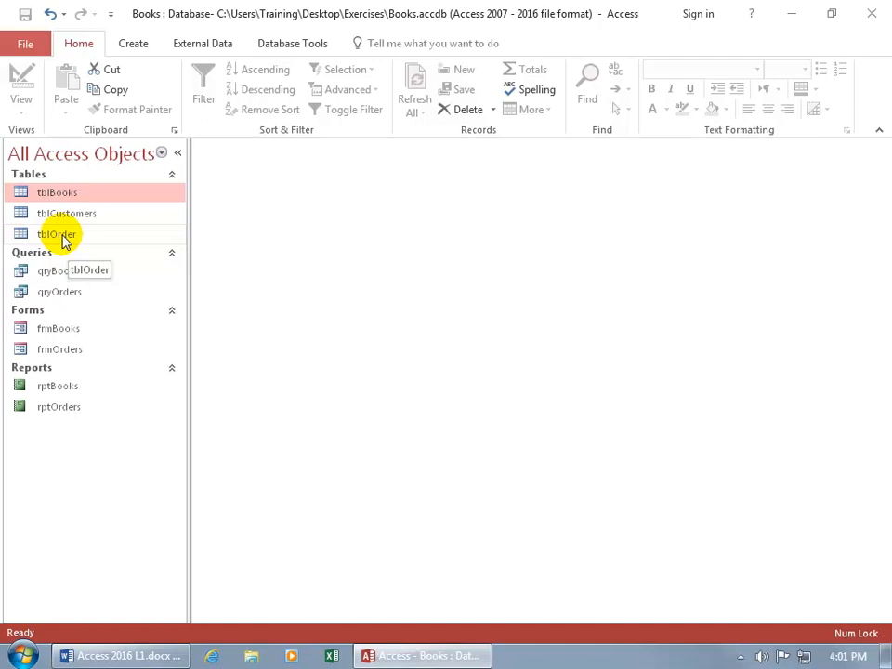
Enter a source-database description in tblOrder's Table Properties and save it
right_click(63, 234)
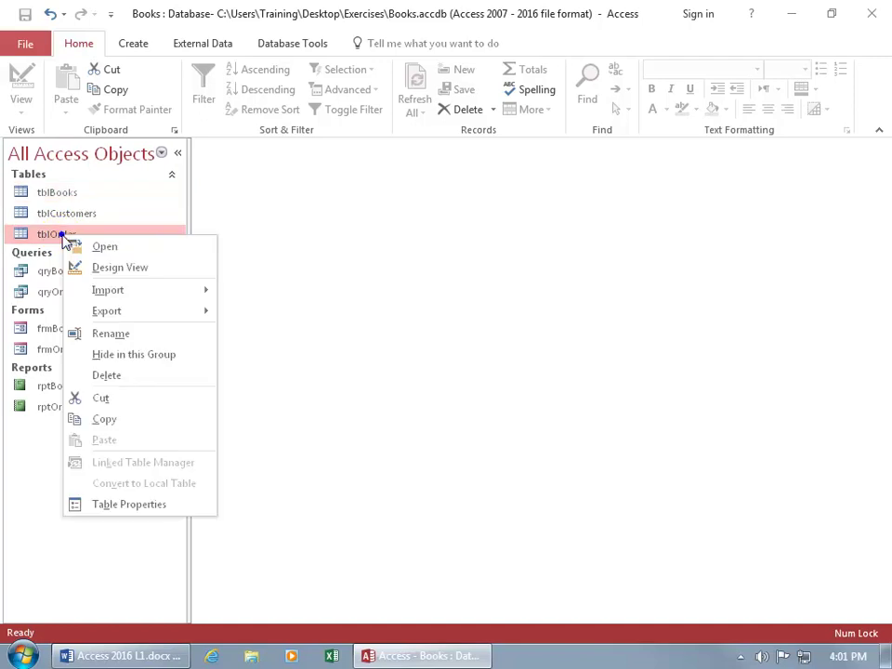
left_click(118, 504)
type("I g")
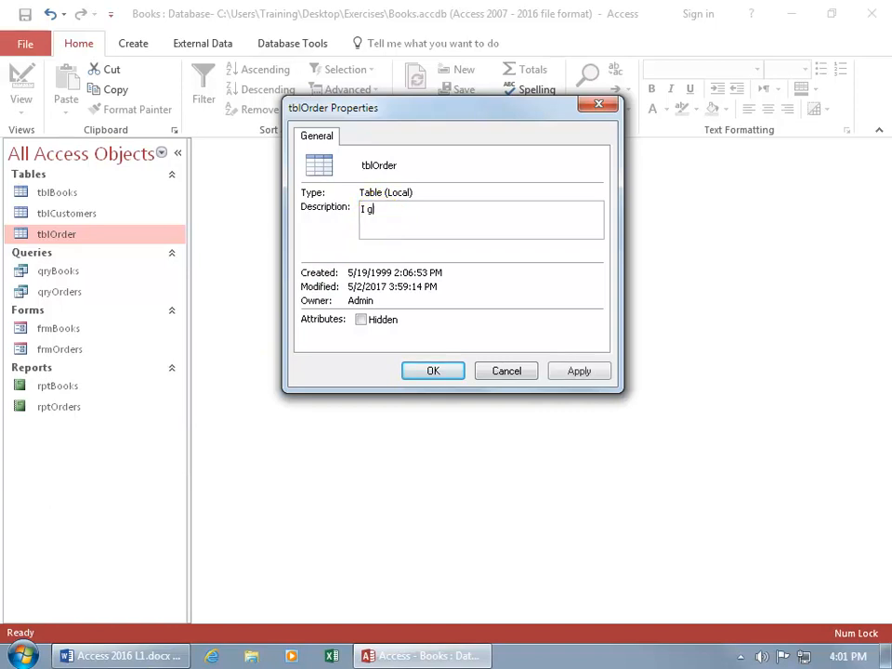
type("ot this from Gomer Pile's database.")
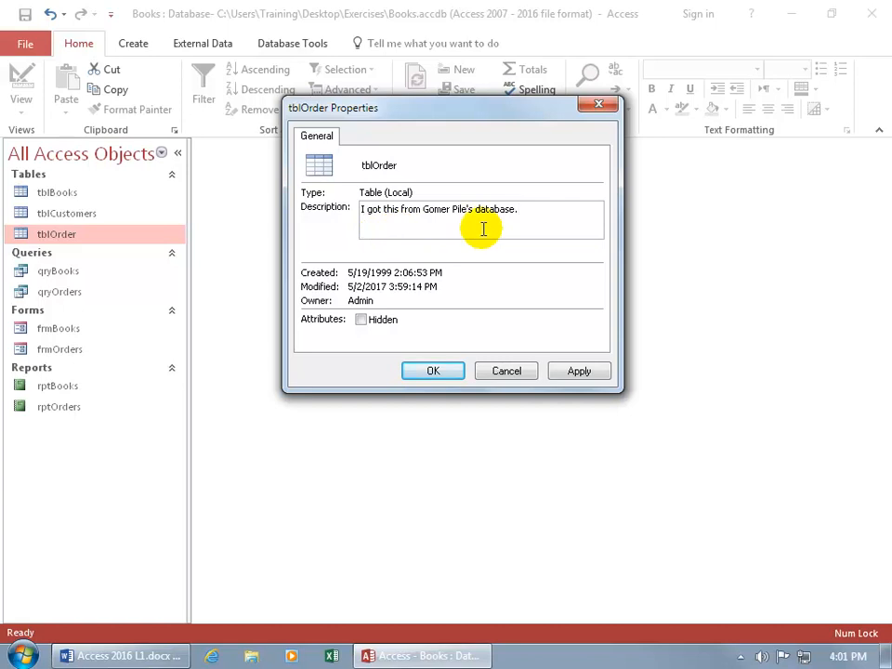
left_click(432, 371)
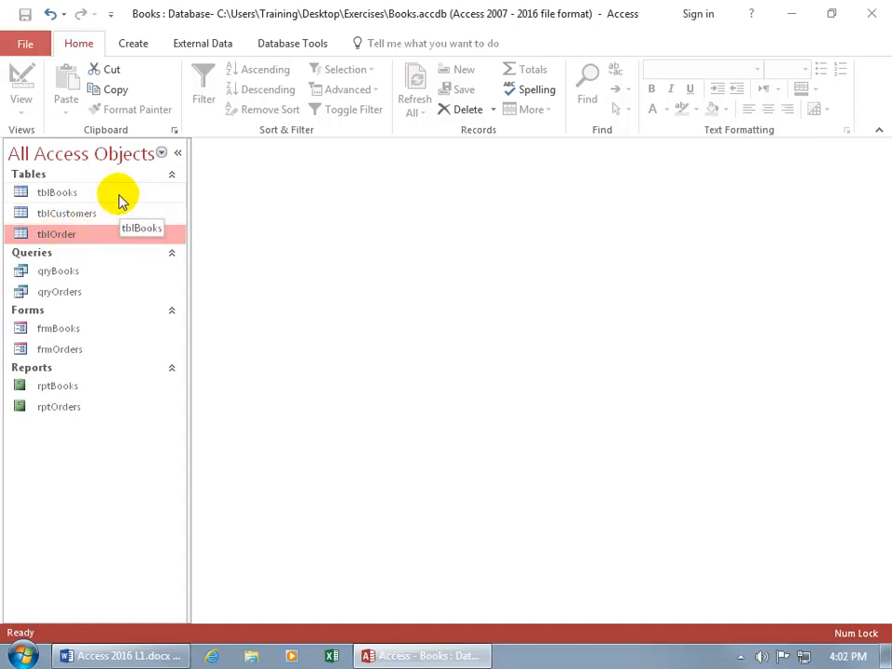
Set the Navigation Pane to View By Details, widening it briefly to read full timestamps
right_click(87, 161)
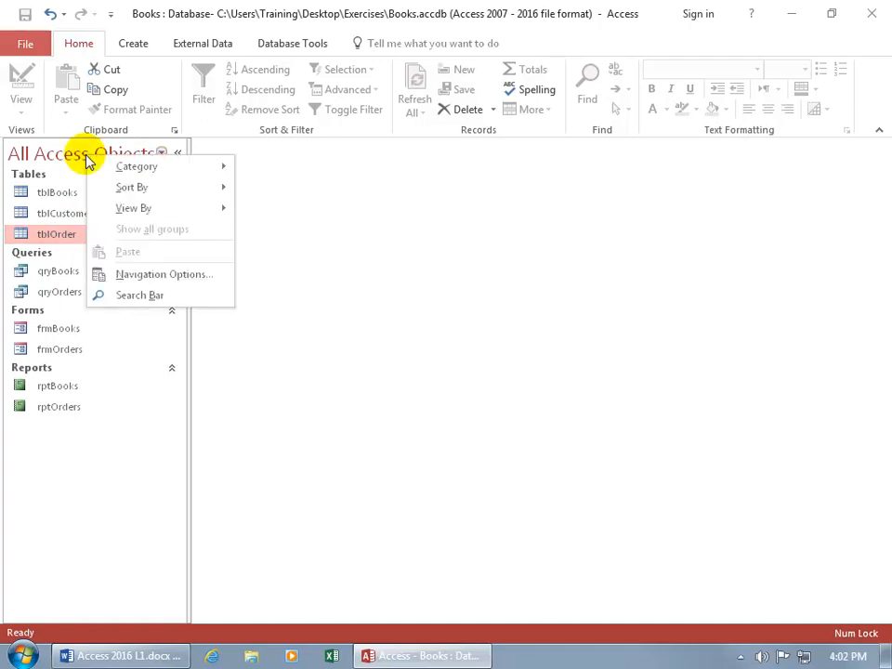
mouse_move(133, 208)
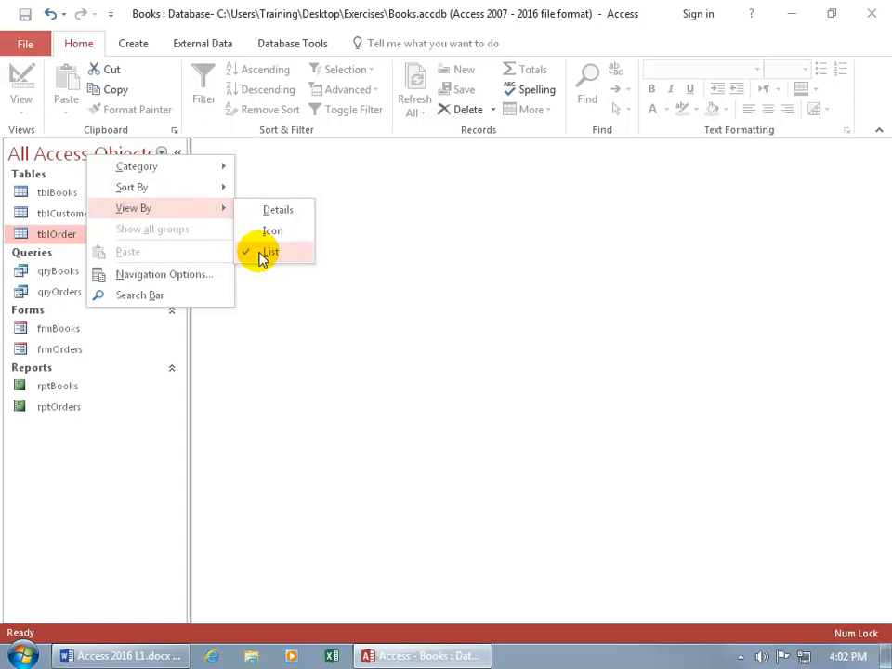
left_click(282, 212)
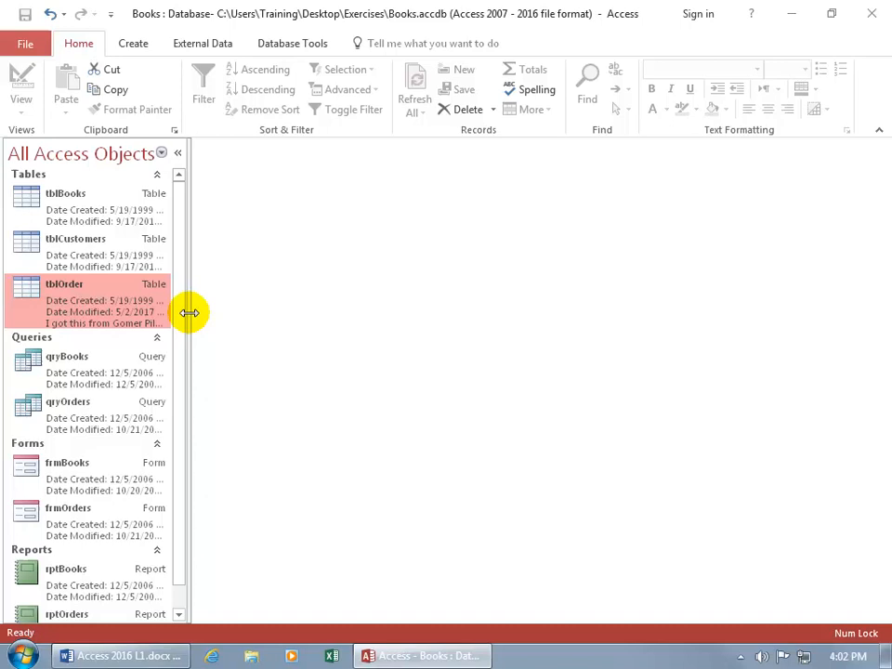
left_click_drag(189, 312, 185, 312)
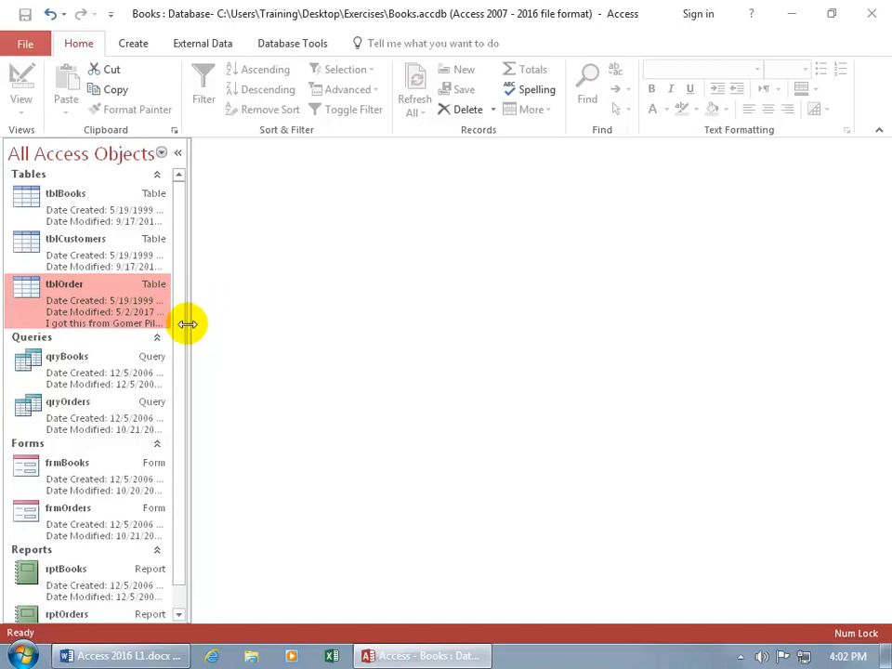
left_click_drag(188, 324, 237, 324)
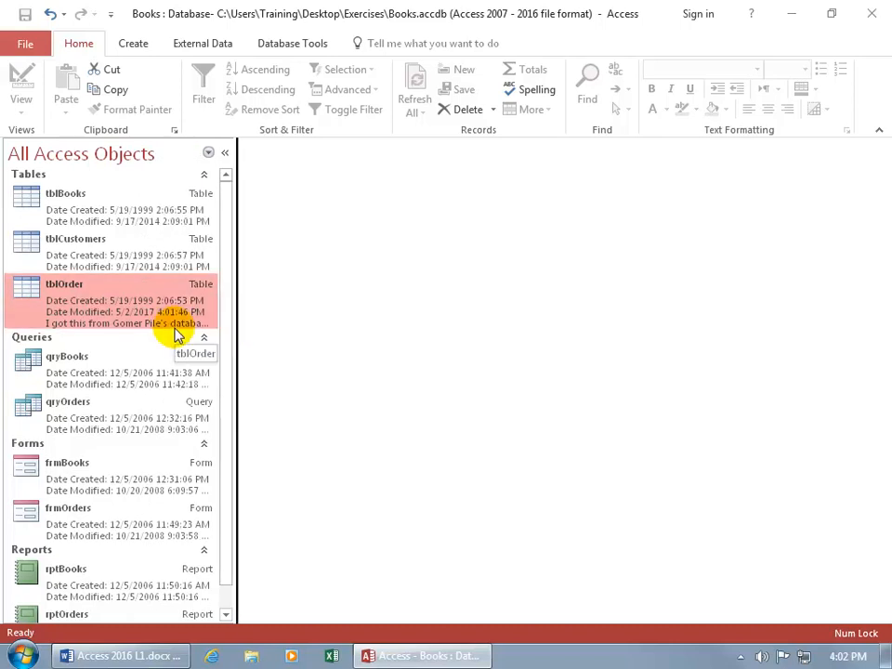
left_click_drag(237, 323, 187, 322)
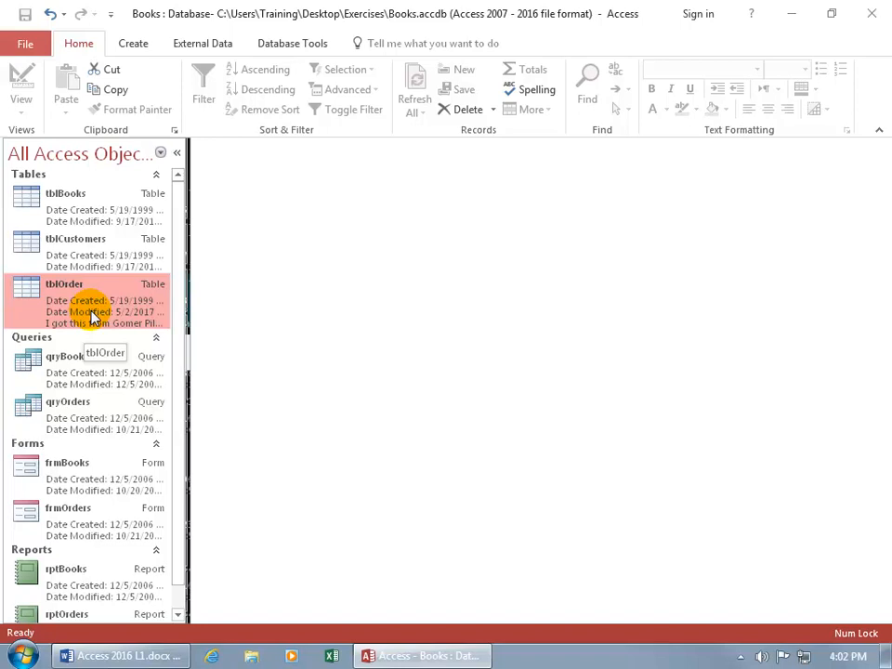
Set the Navigation Pane to View By Icon, then to the compact List view
right_click(100, 156)
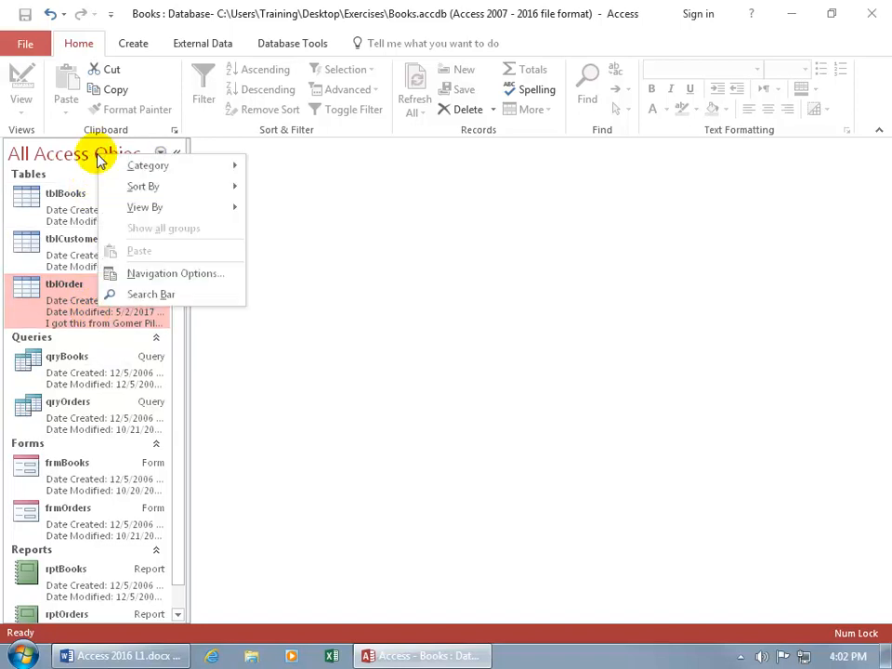
mouse_move(145, 207)
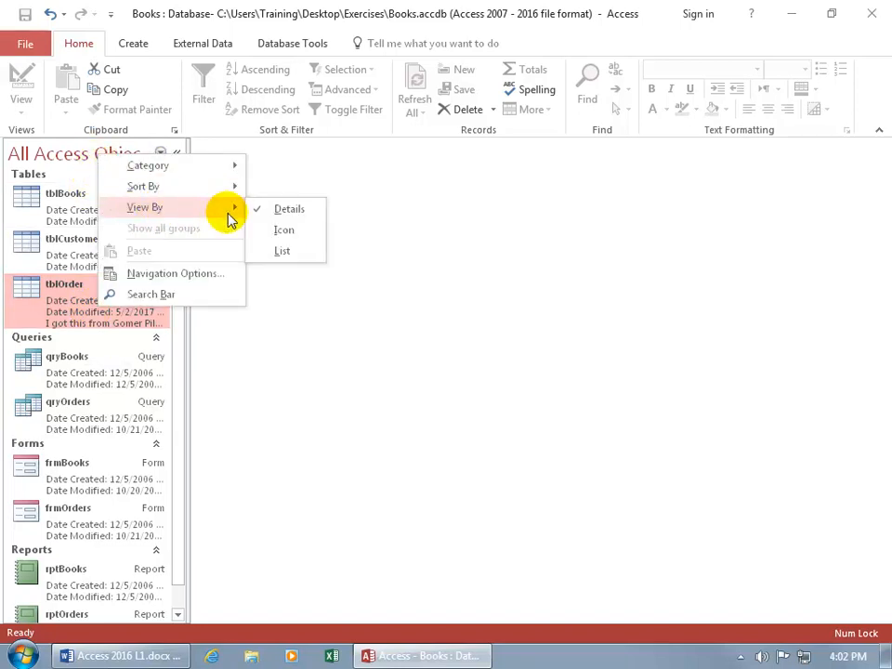
left_click(283, 230)
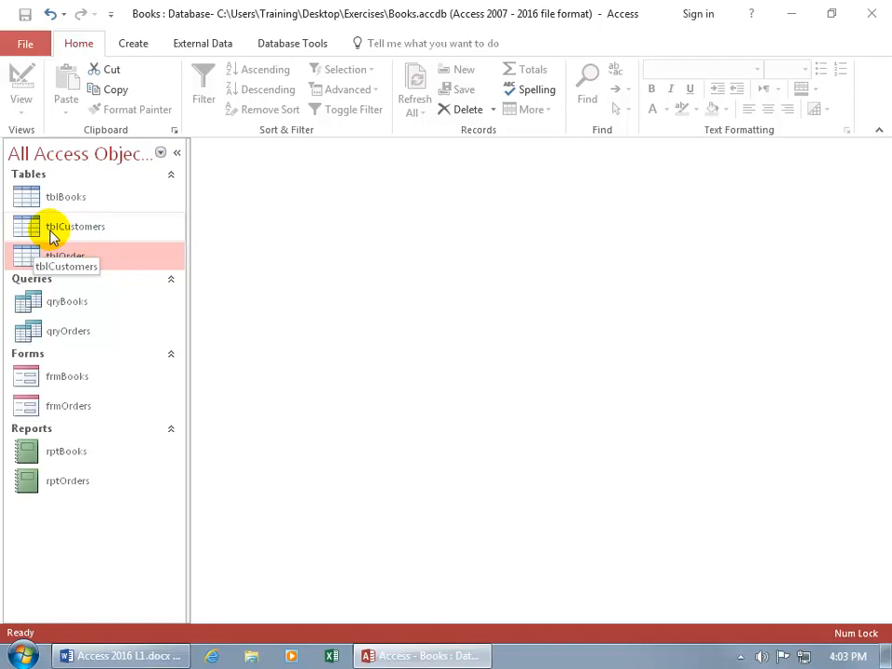
right_click(81, 154)
mouse_move(130, 204)
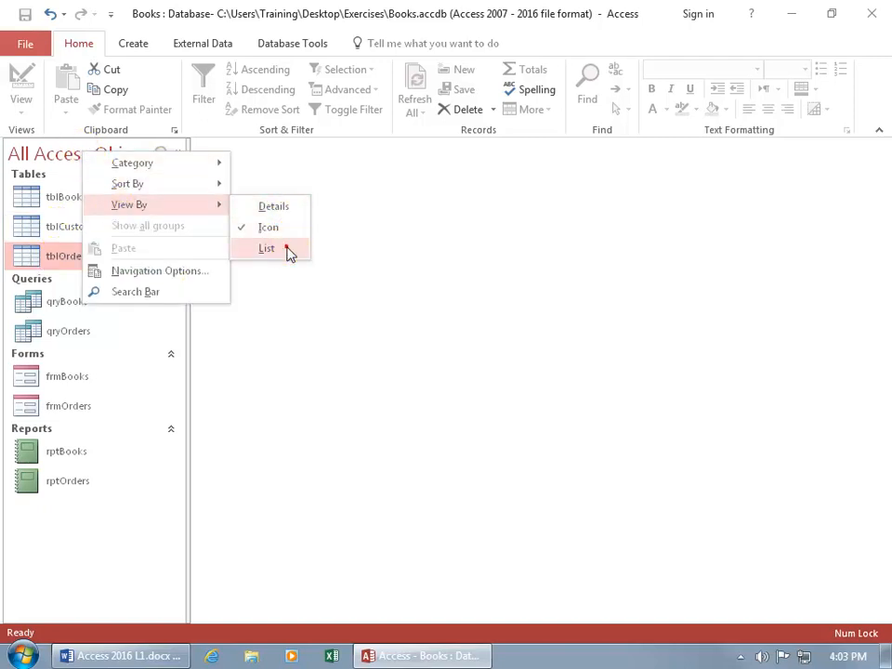
left_click(285, 248)
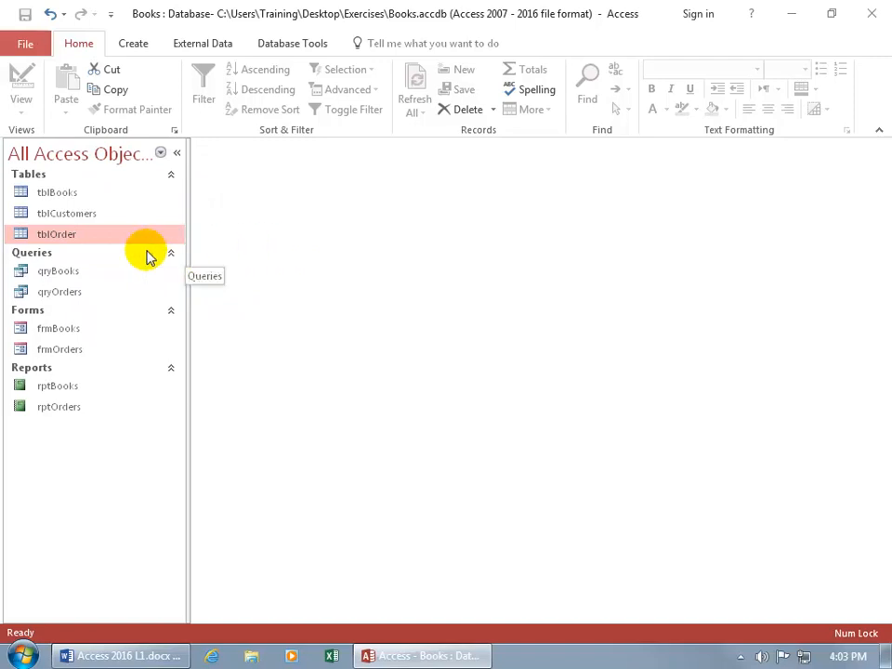
right_click(76, 277)
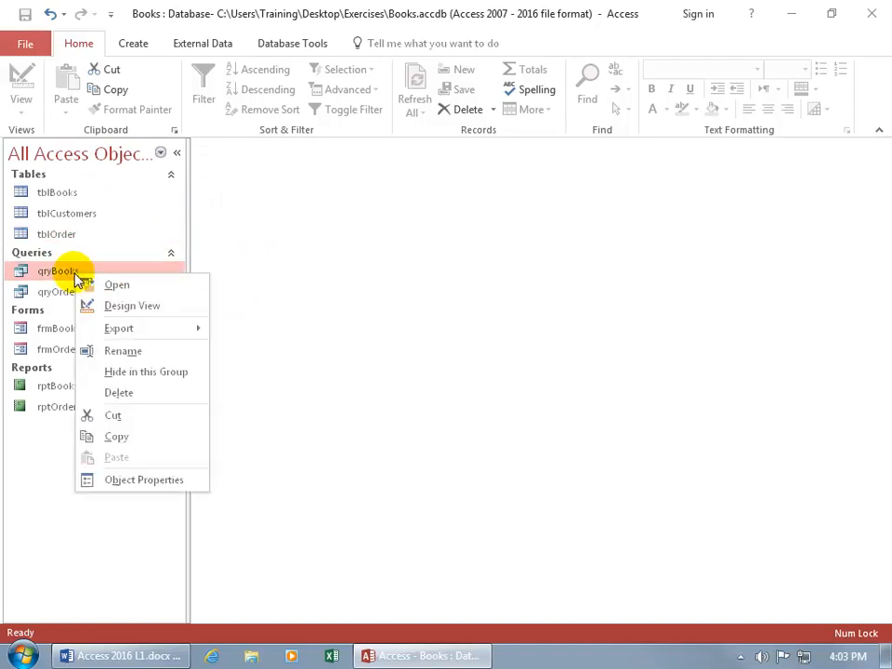
left_click(122, 349)
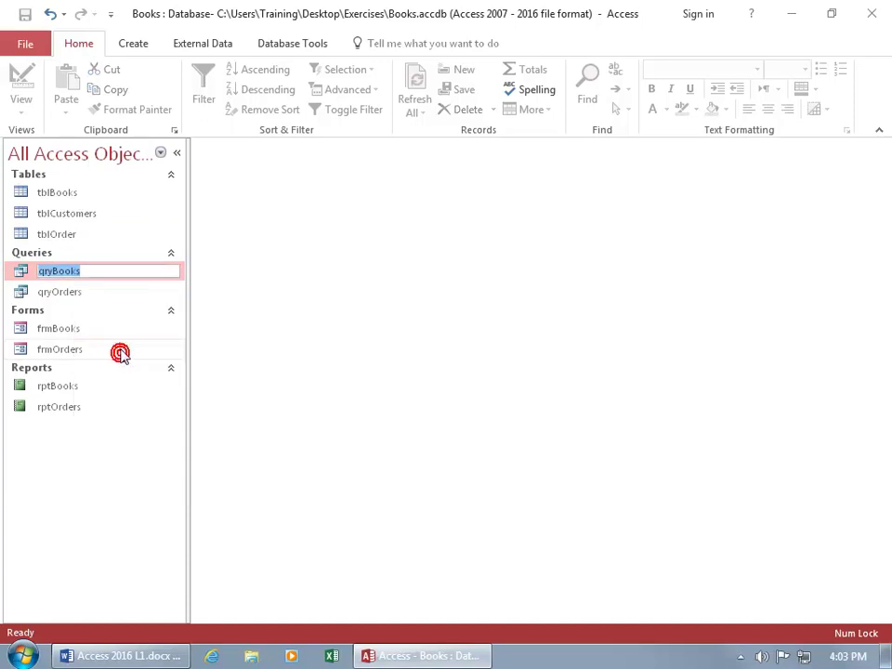
left_click(98, 271)
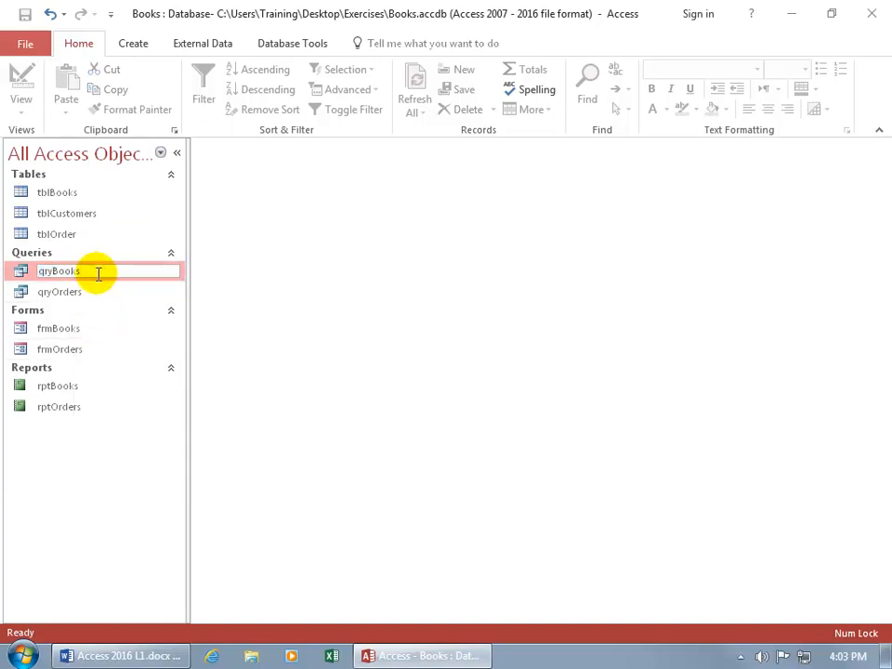
key("BackSpace")
type("ies")
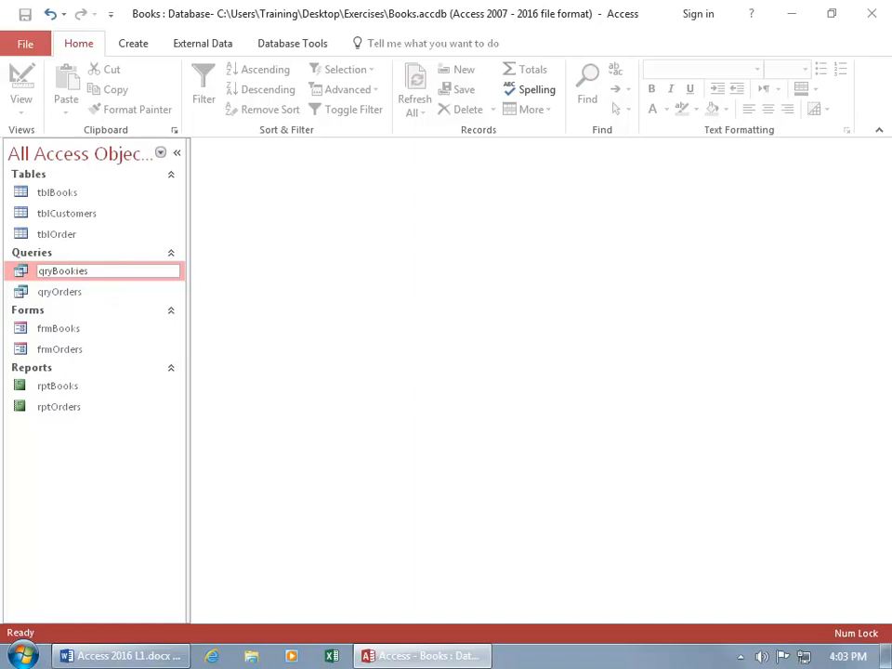
key("Return")
left_click(99, 278)
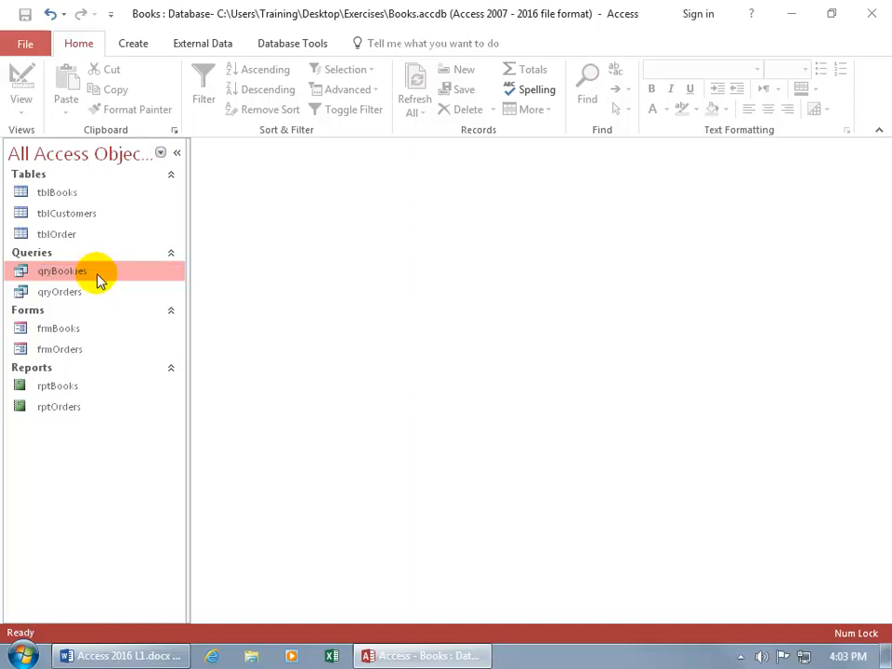
right_click(100, 275)
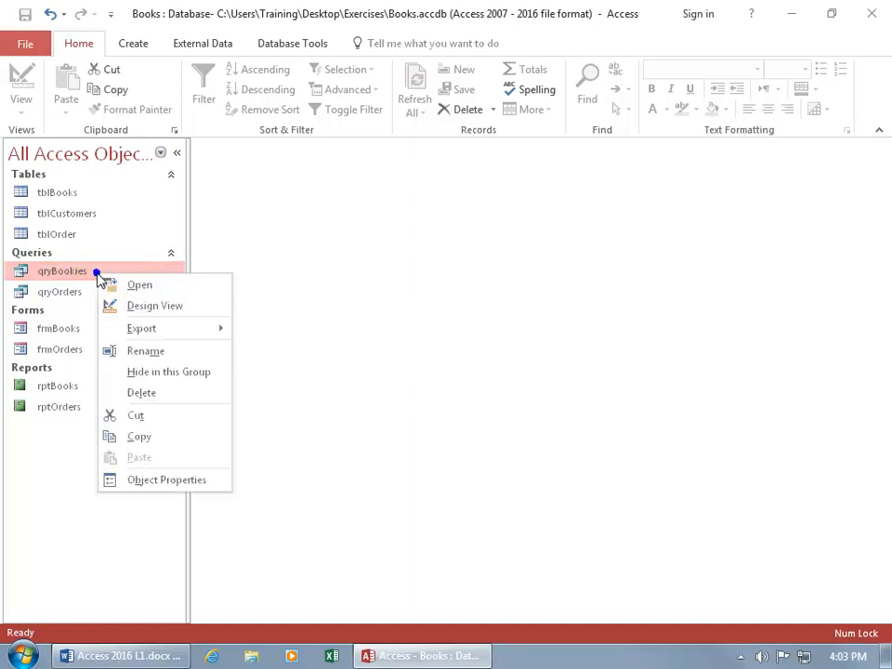
left_click(131, 353)
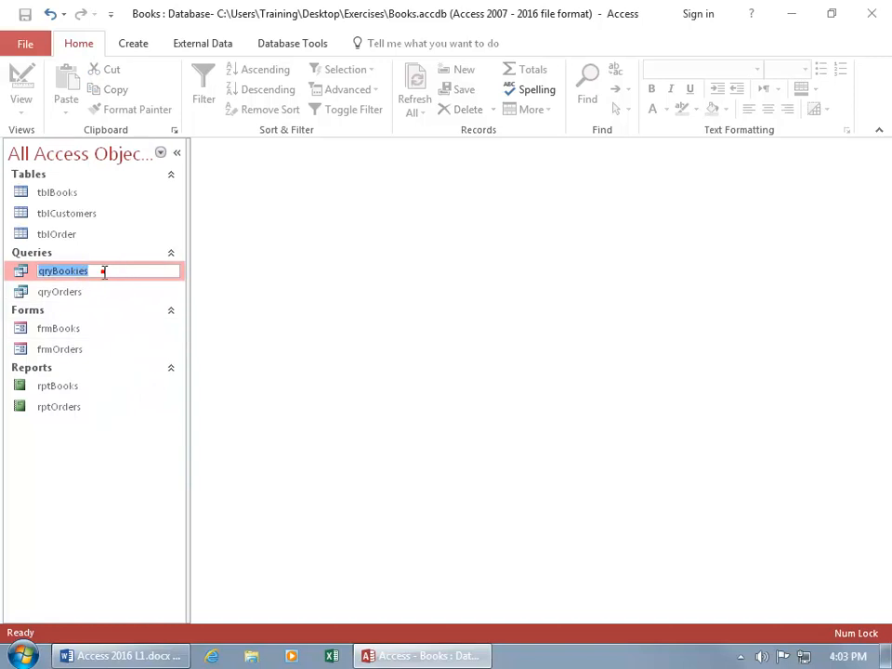
left_click(103, 270)
key("BackSpace")
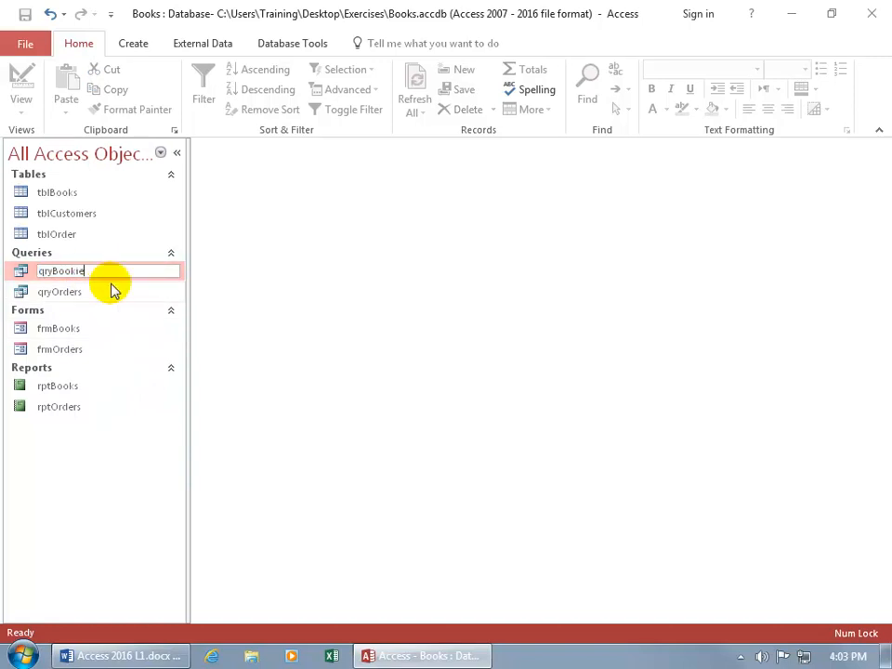
key("BackSpace")
key("BackSpace")
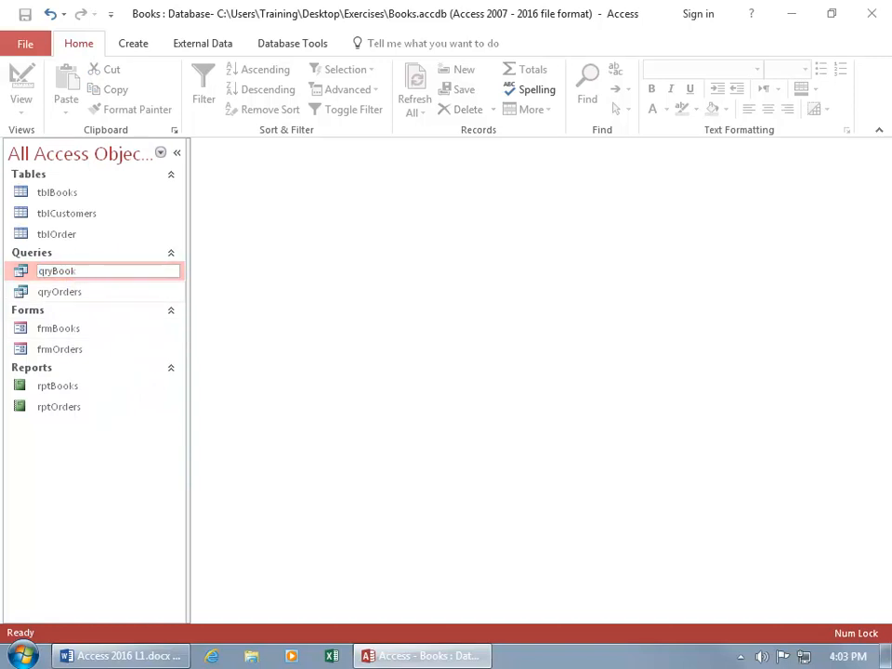
type("s")
key("Return")
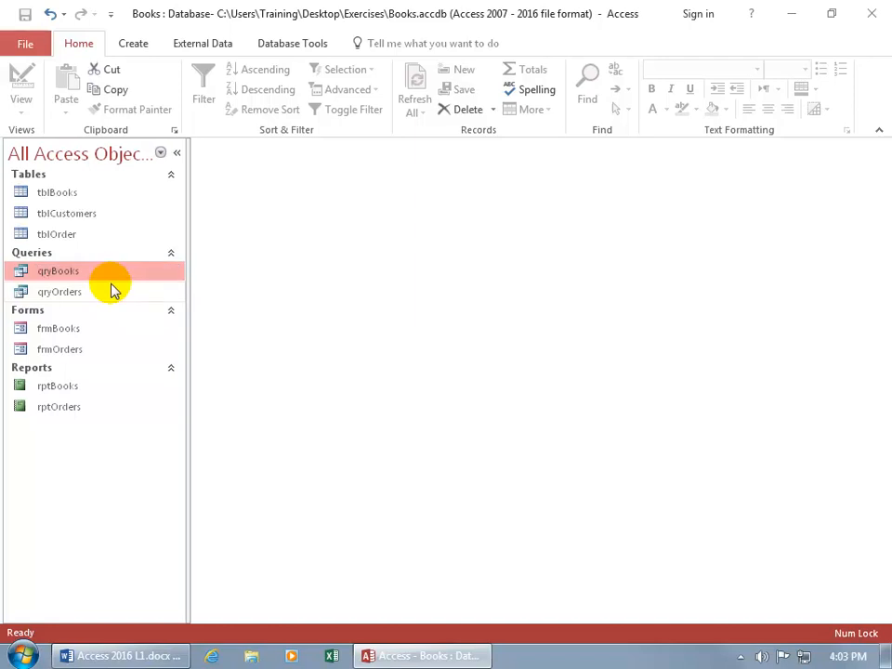